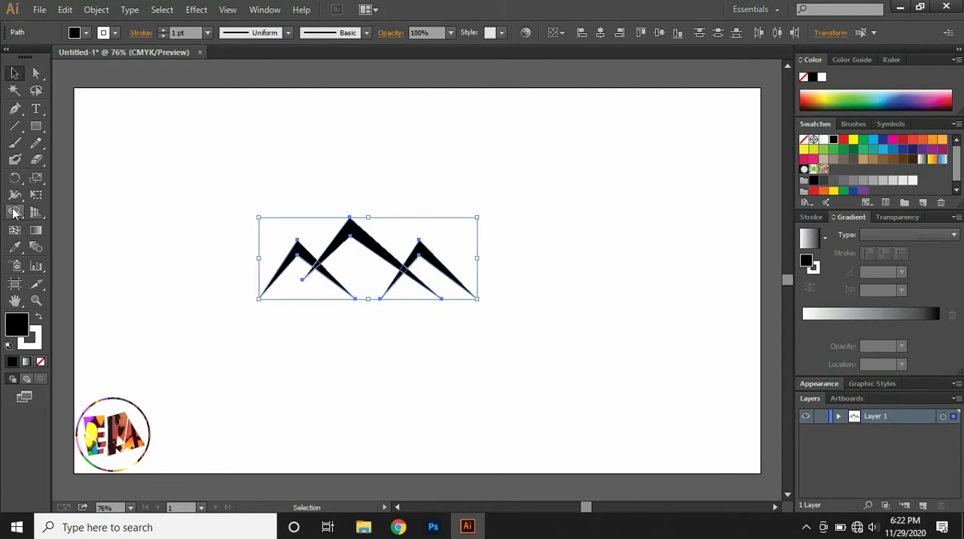
Split the three overlapping mountain peaks into separate regions with the Shape Builder tool.
left_click(15, 212)
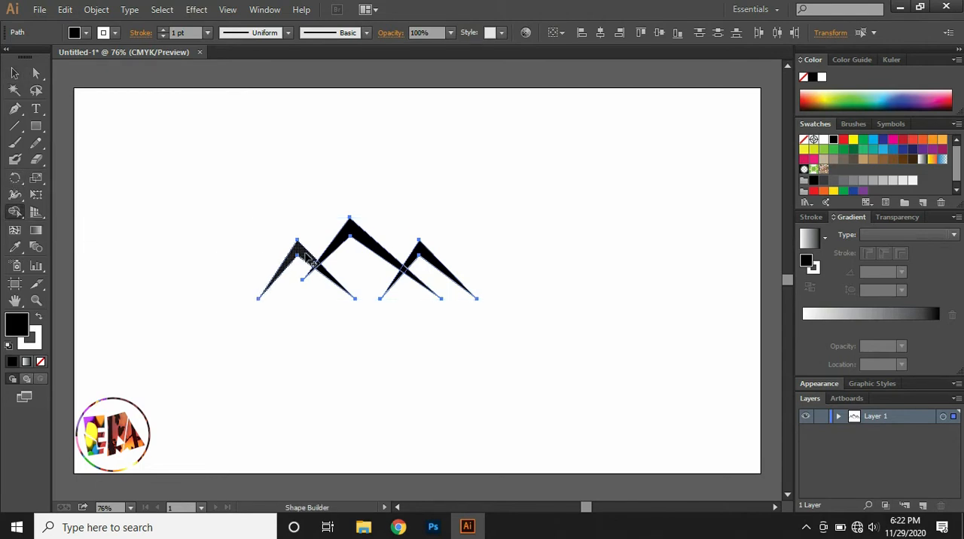
left_click(356, 236)
left_click(425, 257)
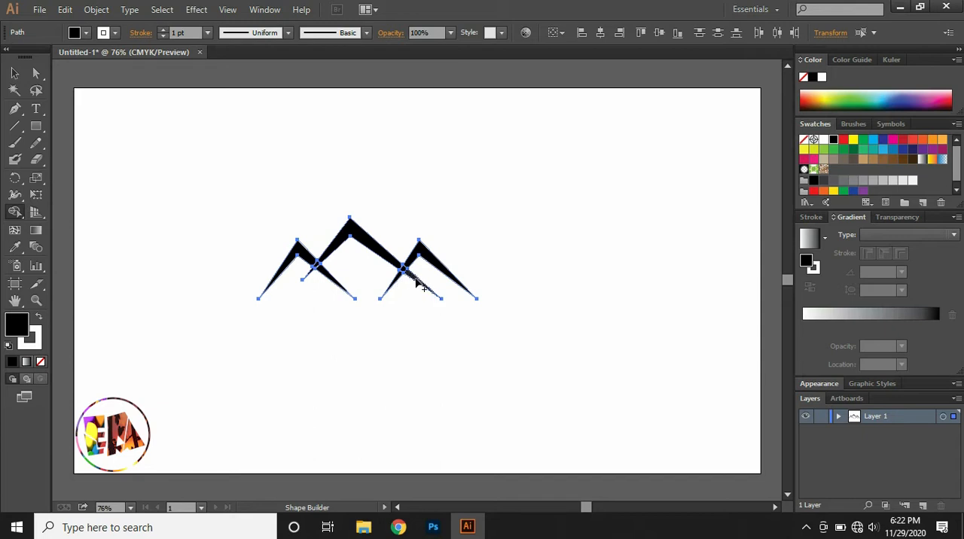
Select all the mountain shapes and remove their stroke, keeping the black fill.
key("v")
left_click(281, 224)
left_click_drag(229, 211, 499, 325)
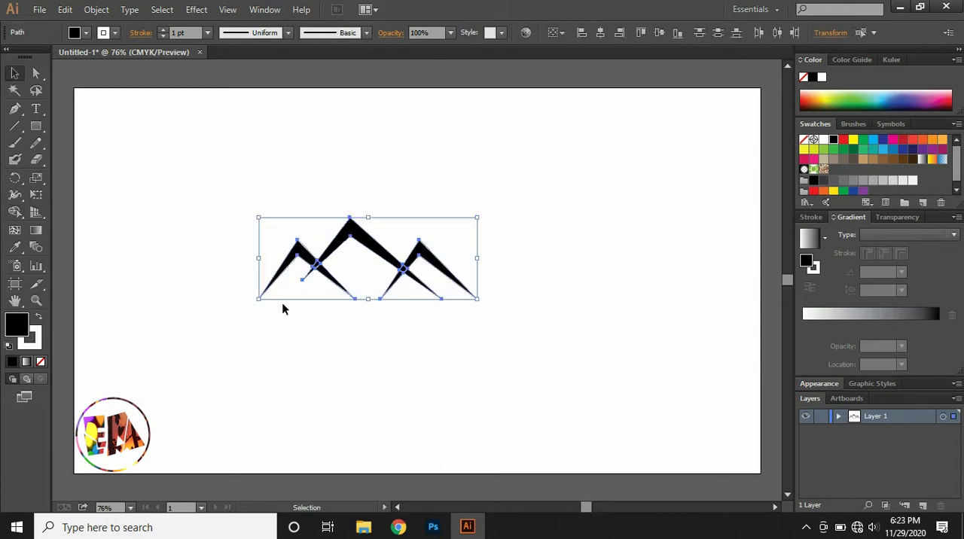
left_click(39, 341)
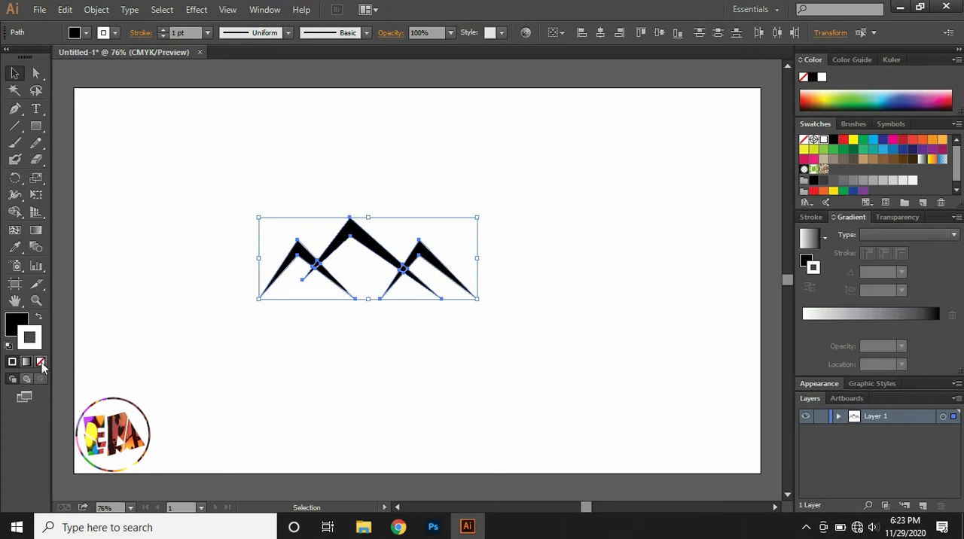
left_click(41, 361)
left_click(22, 330)
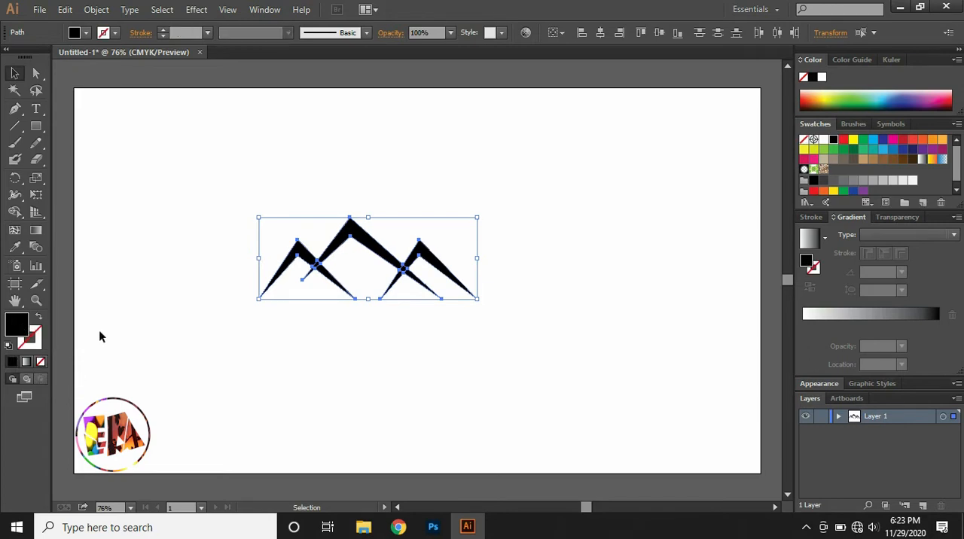
left_click(100, 331)
Delete the centre peak's tail crossing the left peak and the right peak's left leg below the centre peak.
key("ctrl+equal")
key("ctrl+equal")
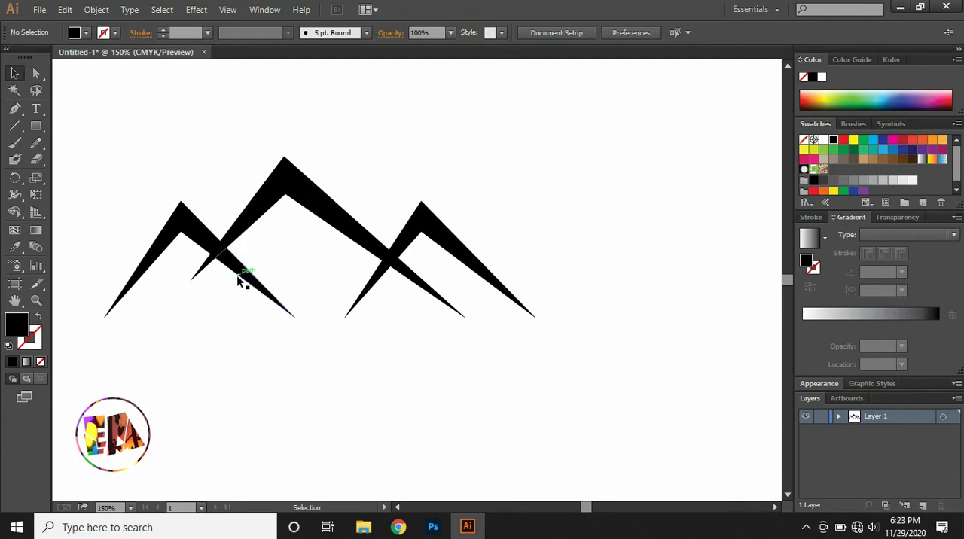
left_click(238, 278)
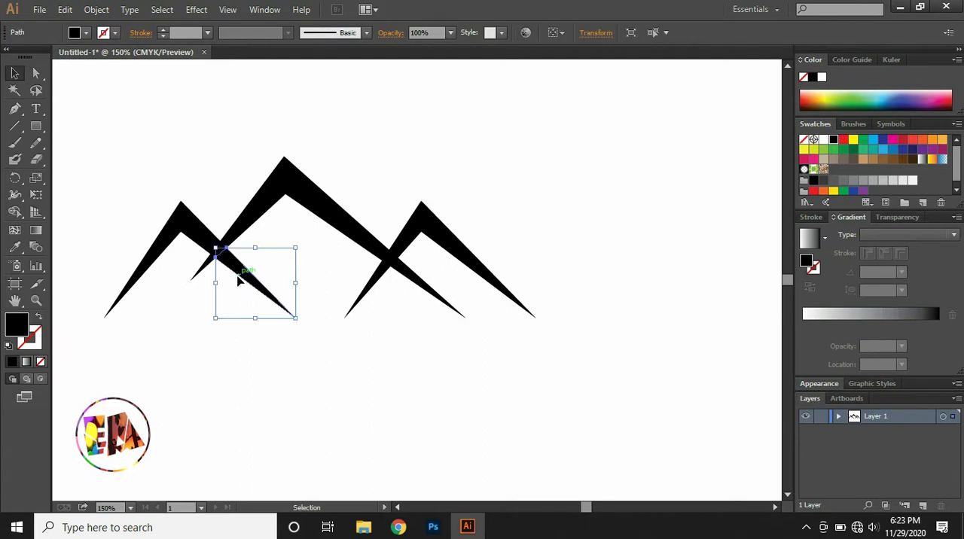
left_click(209, 264)
key("Delete")
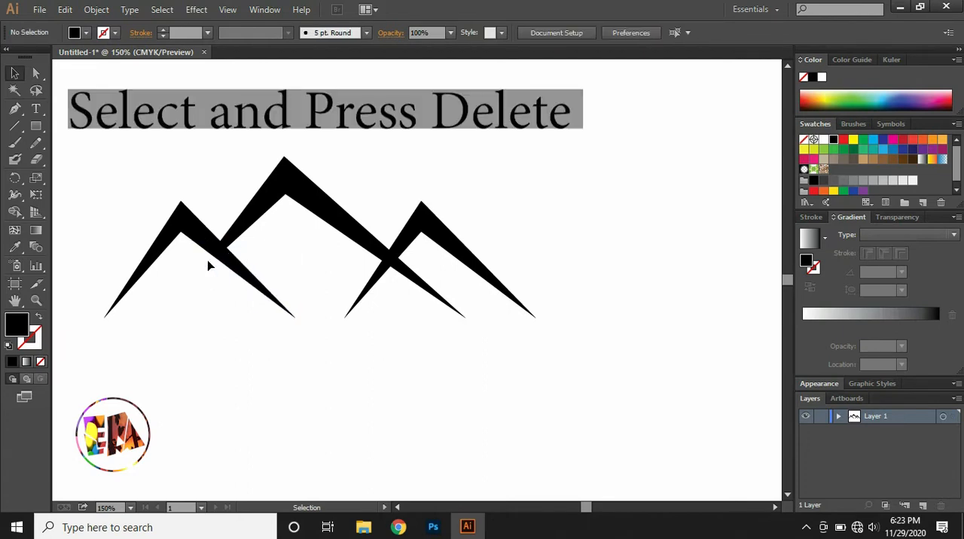
left_click(372, 285)
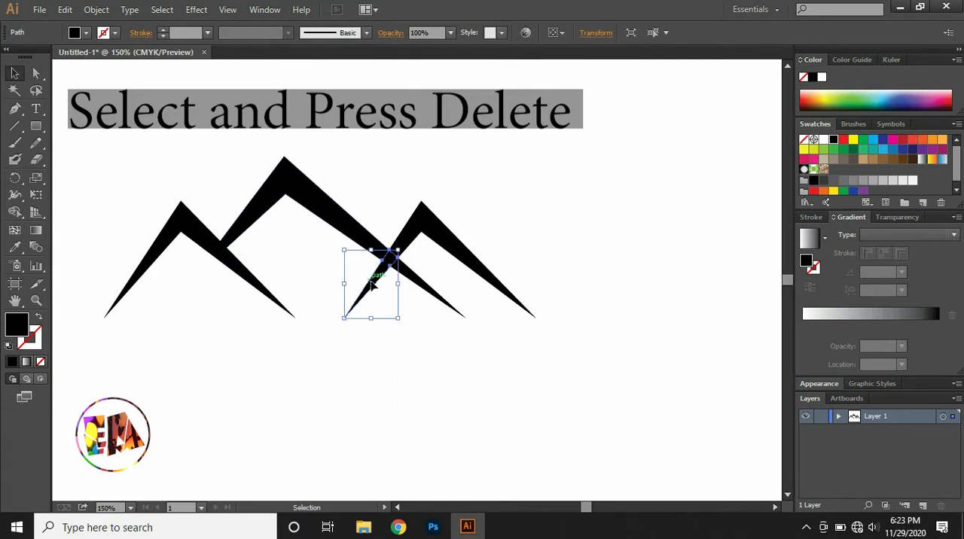
key("Delete")
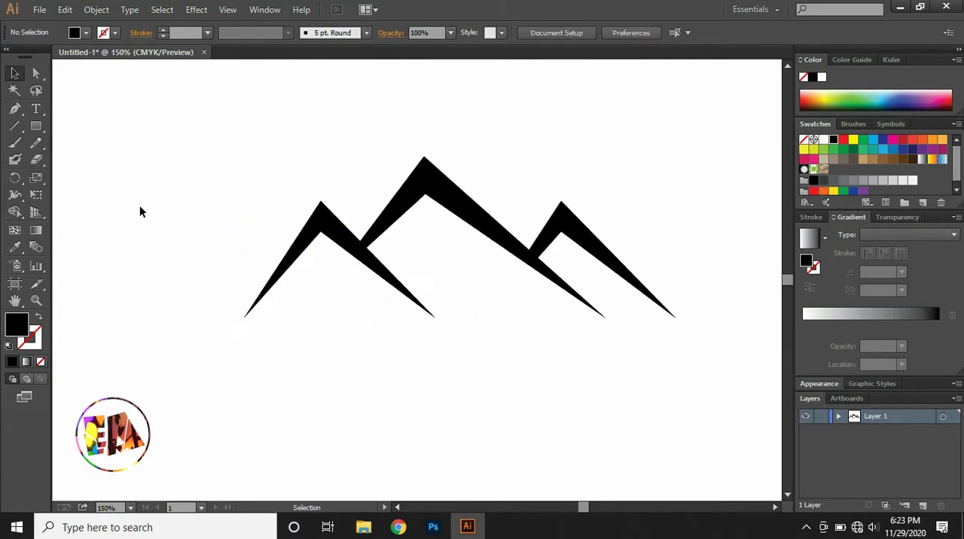
Draw a smaller black fourth peak behind the left mountain's outer slope with the Pen tool.
left_click(14, 110)
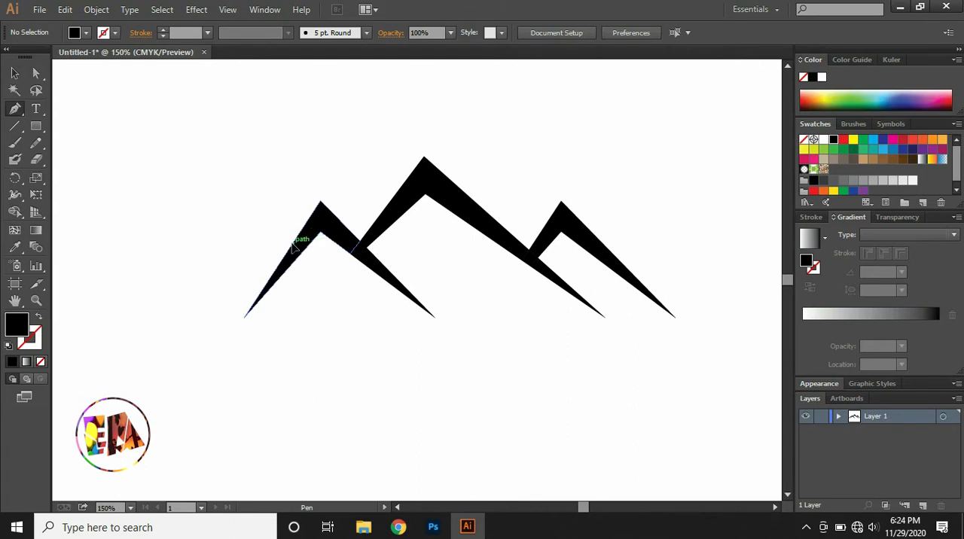
left_click_drag(294, 249, 273, 223)
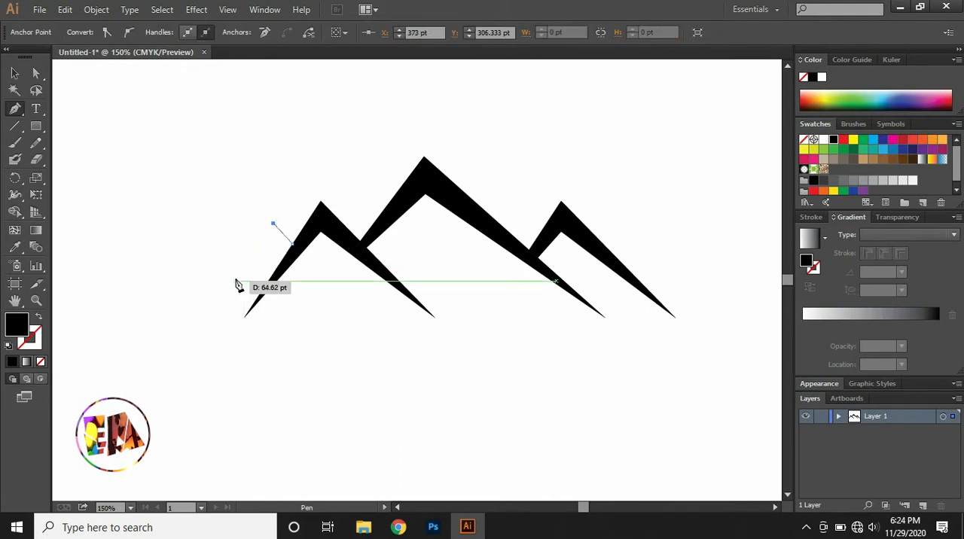
left_click(176, 317)
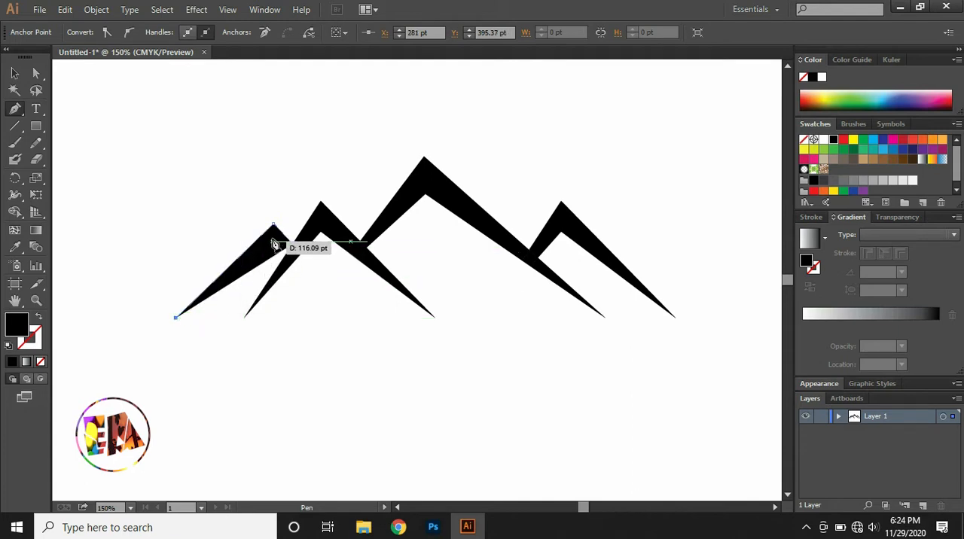
left_click(272, 241)
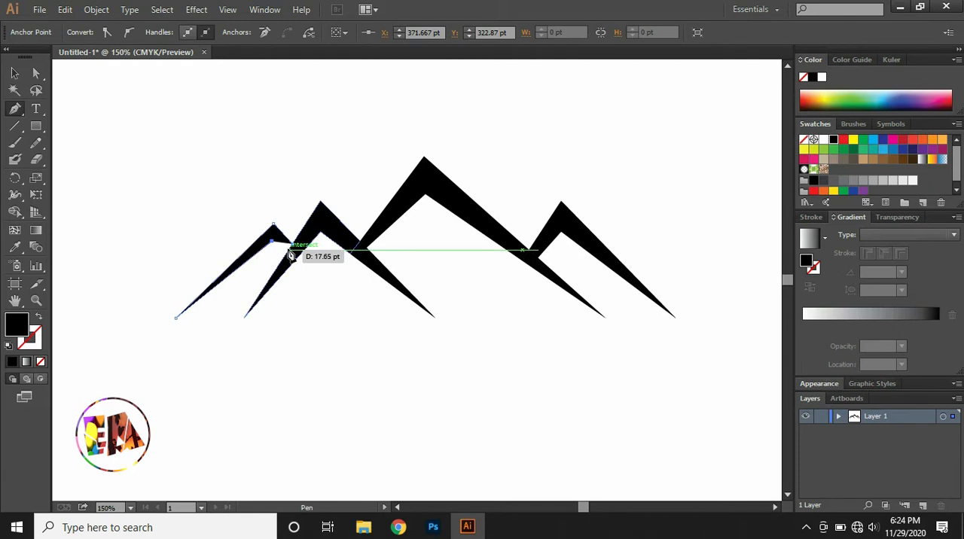
left_click(288, 250)
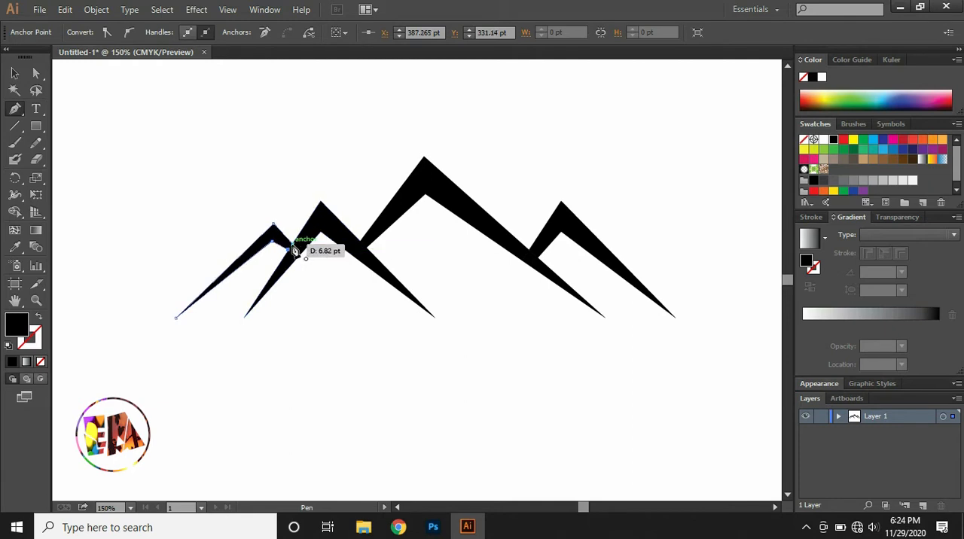
key("v")
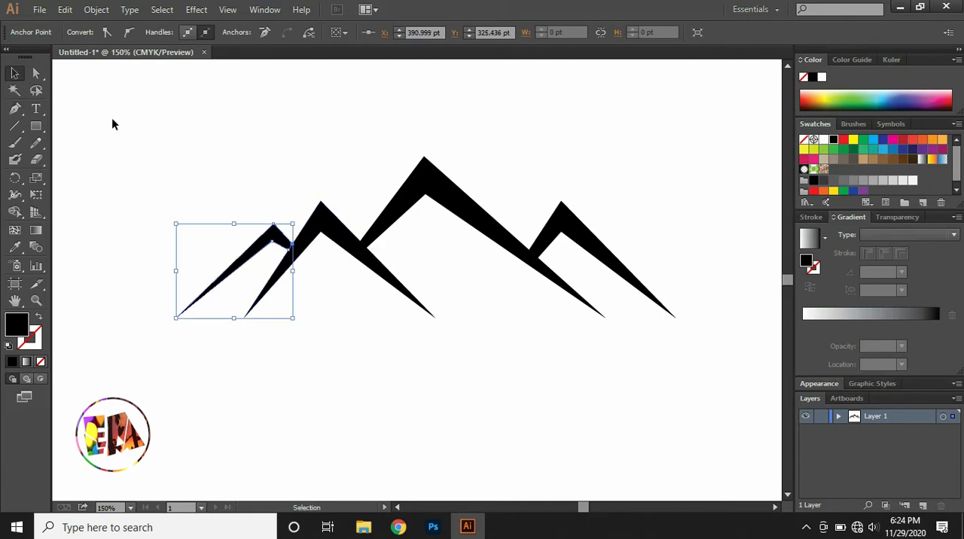
left_click(138, 128)
Draw a thin closed chevron along the inner edge of the second peak from the left with the Pen tool.
key("ctrl+=")
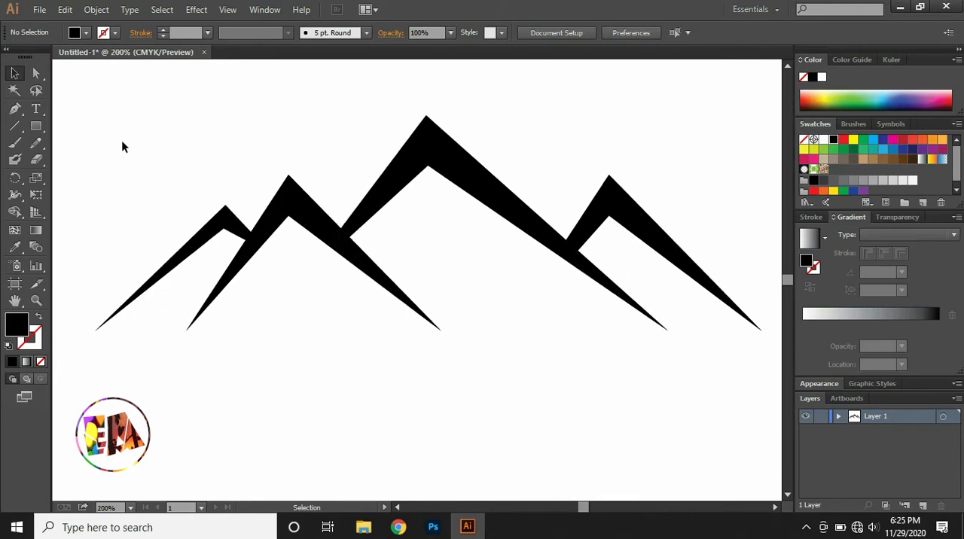
left_click(13, 109)
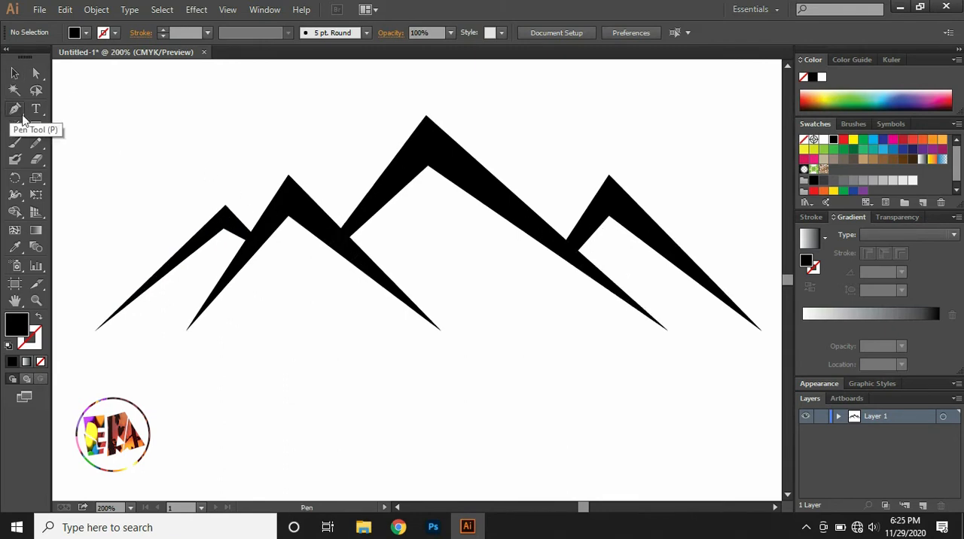
left_click(252, 259)
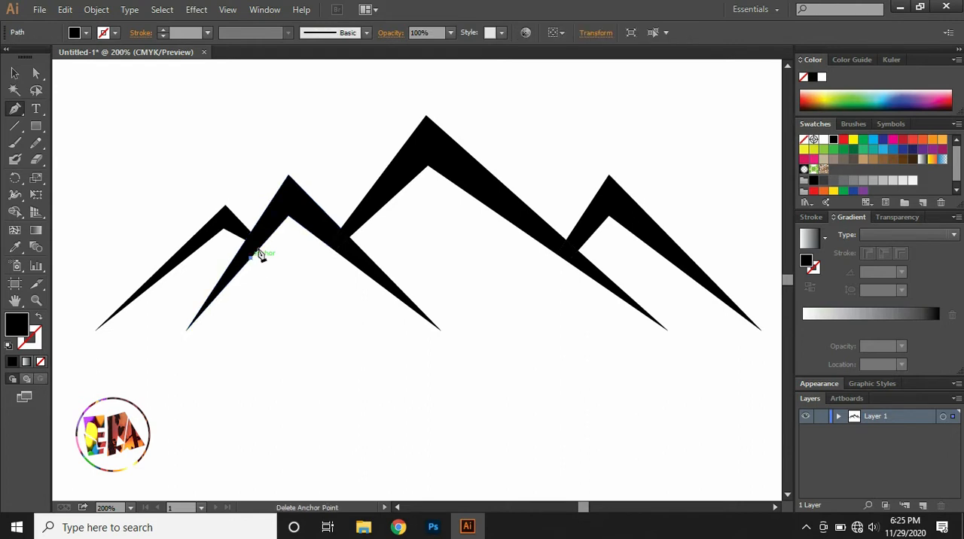
left_click(289, 218)
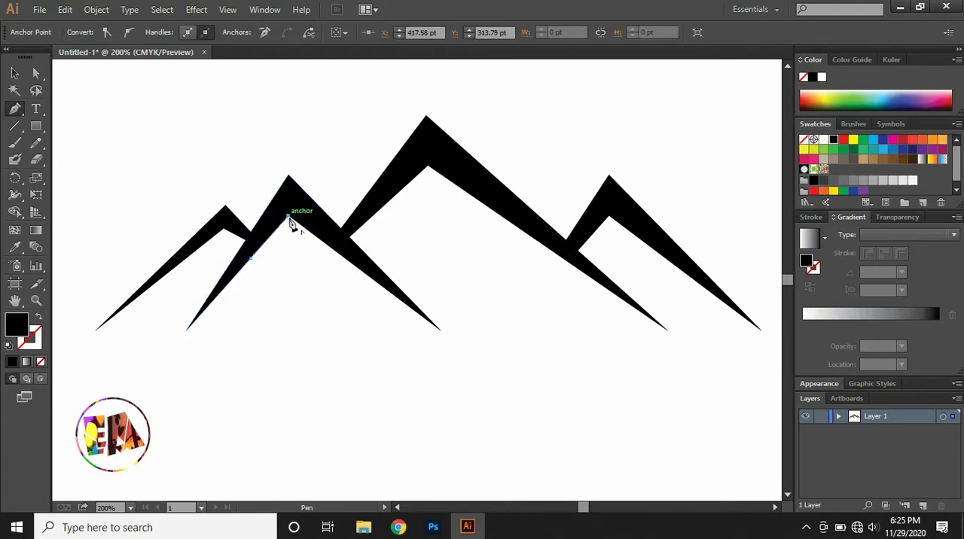
left_click(347, 258)
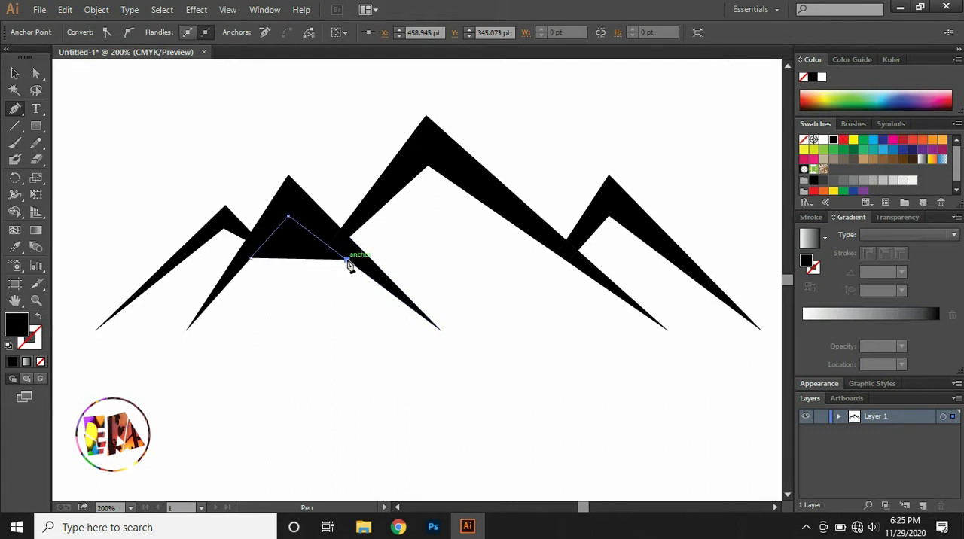
left_click(292, 229)
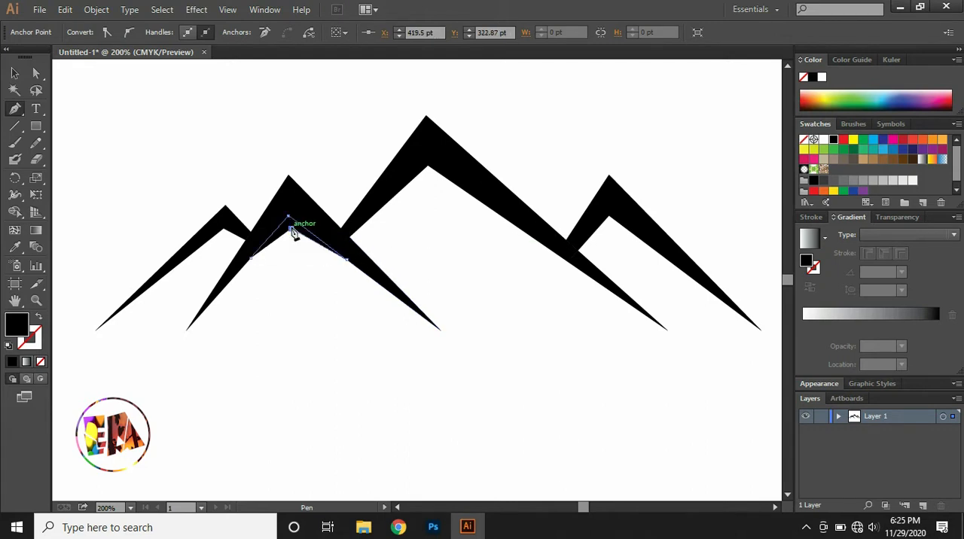
left_click(250, 258)
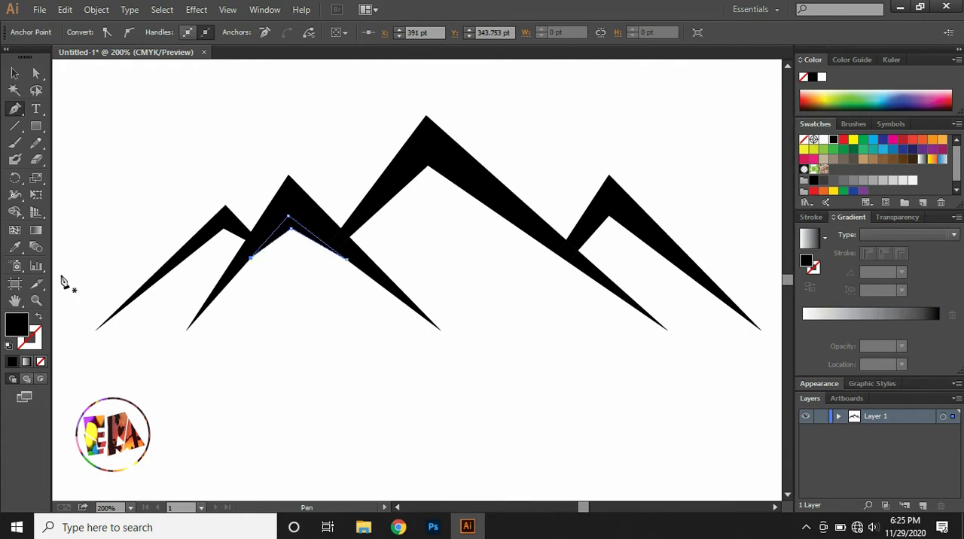
Set the new chevron's fill to grey #726f70.
double_click(21, 326)
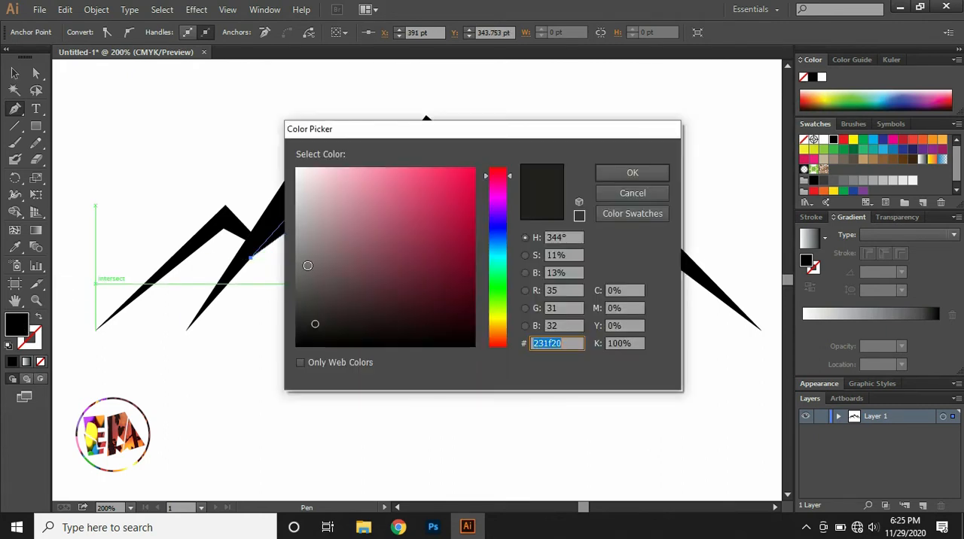
left_click(301, 264)
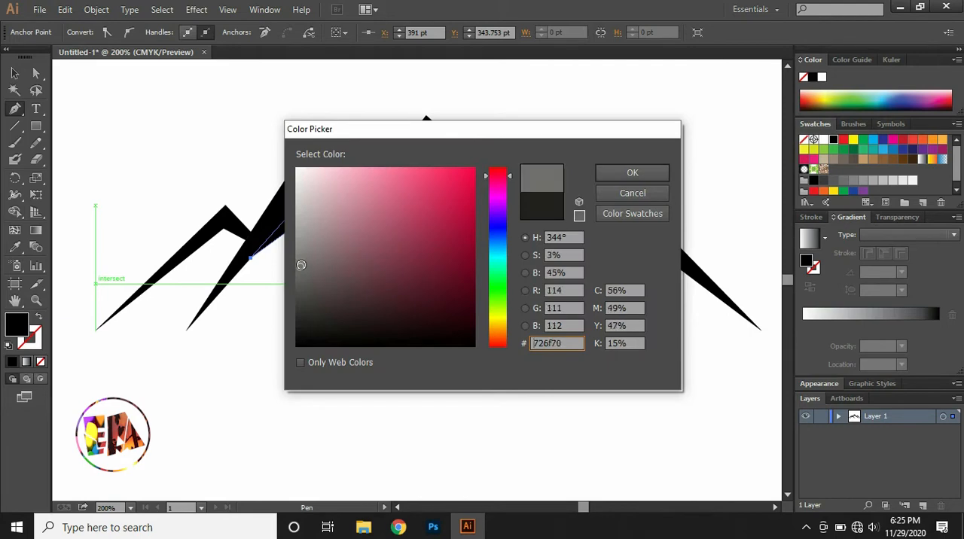
left_click(609, 172)
left_click(258, 146)
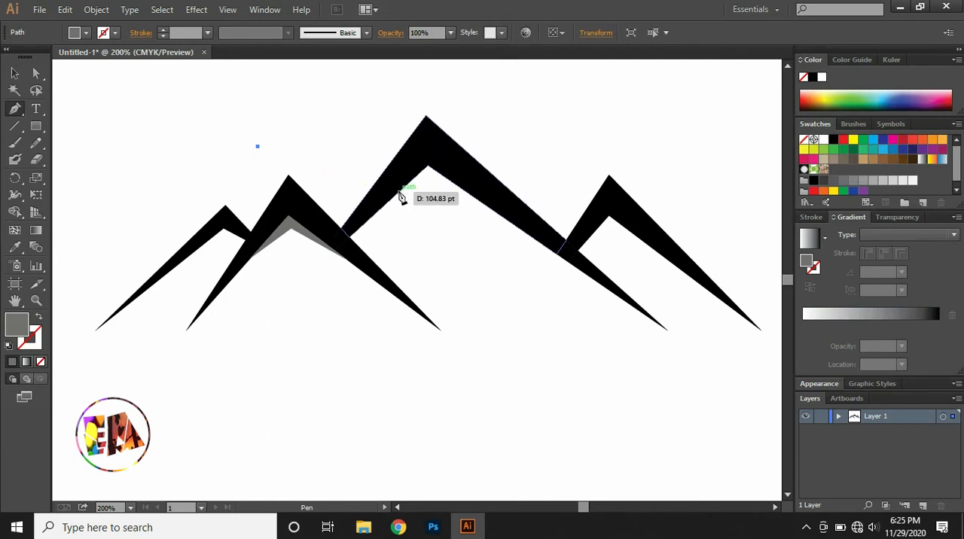
key("ctrl+z")
Draw a matching thin grey shadow chevron beneath the inner edge of the tallest centre peak.
left_click(392, 200)
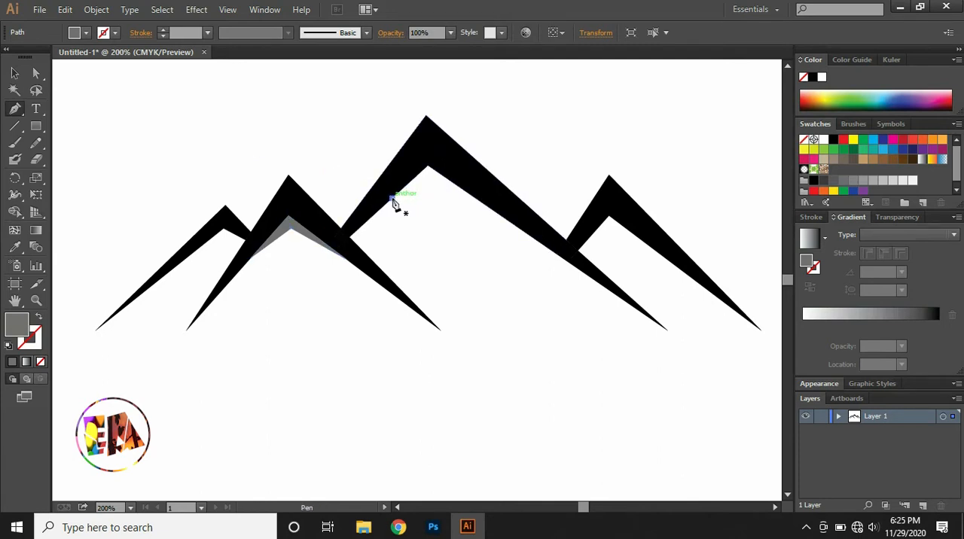
left_click(428, 166)
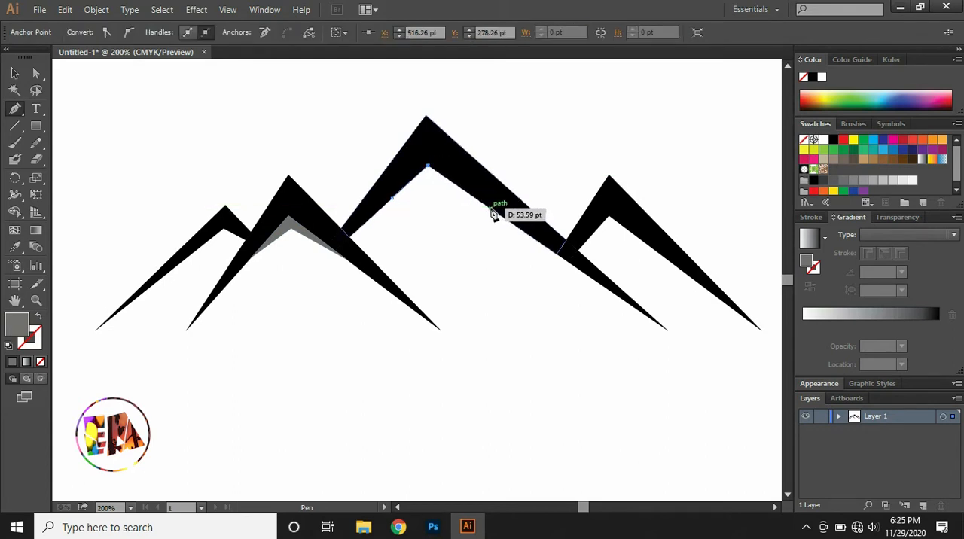
left_click(491, 208)
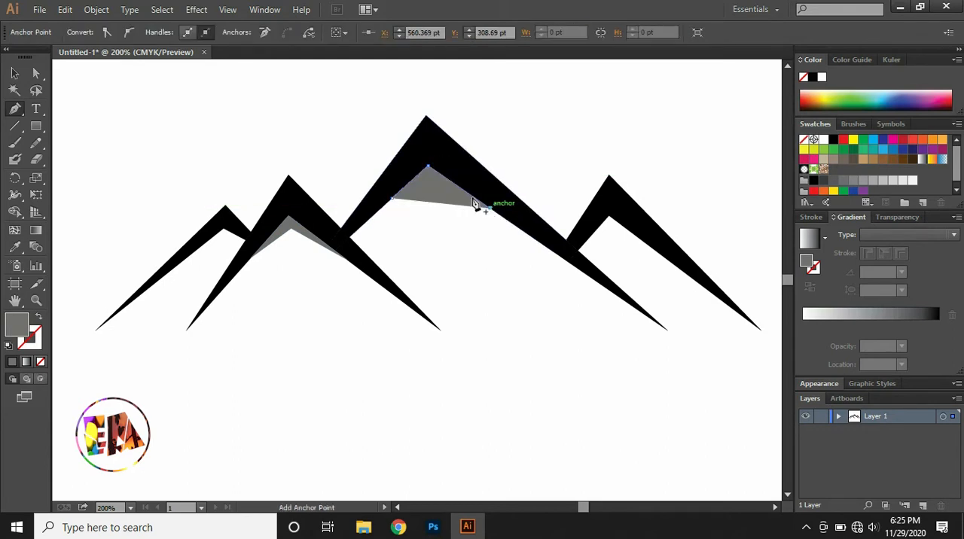
left_click(431, 180)
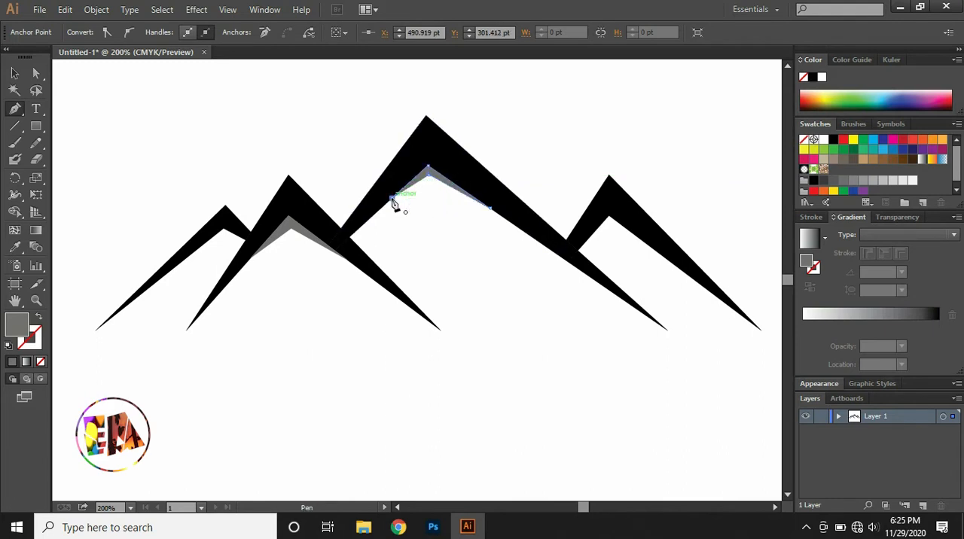
Draw a thin grey shadow chevron along the inner edge of the rightmost peak and close its path.
left_click(586, 250)
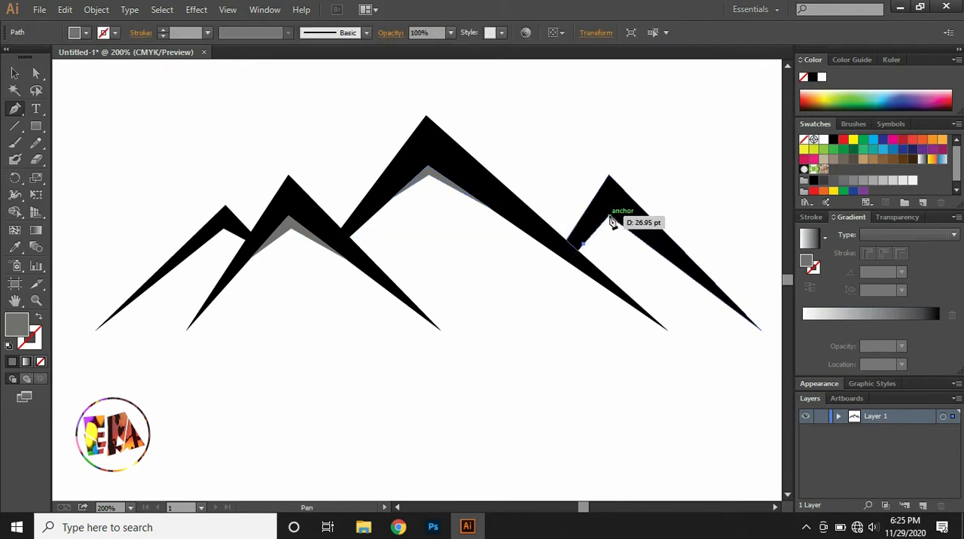
left_click(611, 220)
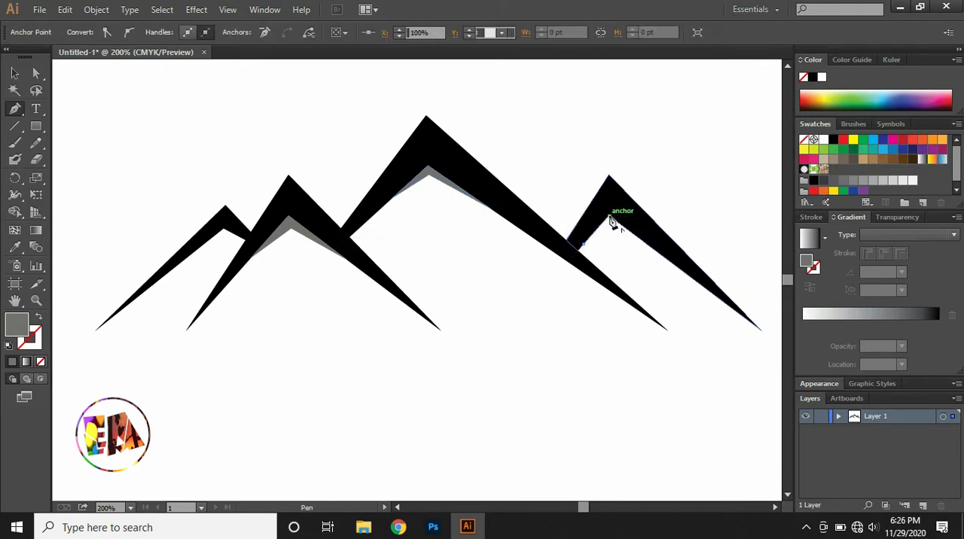
left_click(655, 252)
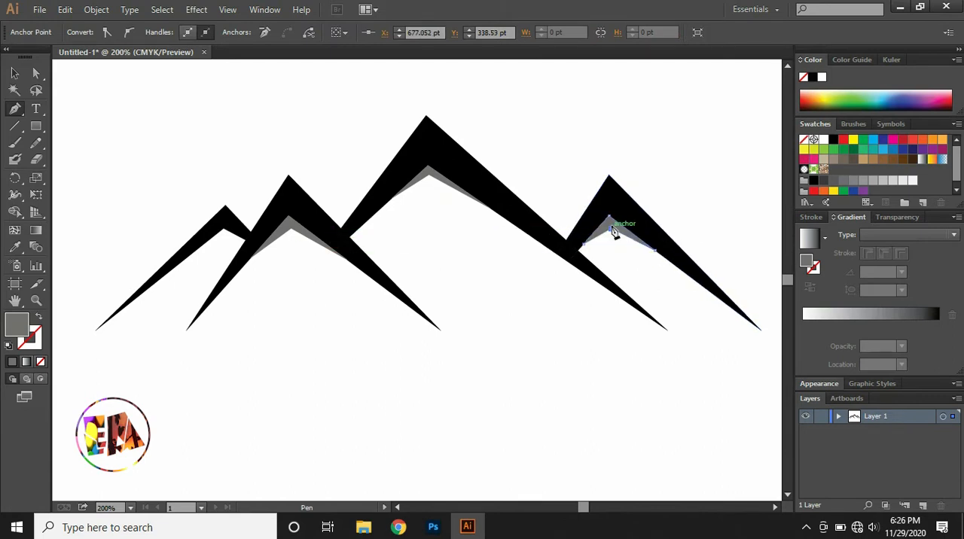
left_click(618, 232)
left_click(586, 251)
Draw a thin closed grey shadow chevron along the inner edge of the leftmost peak, then deselect it.
left_click(186, 255)
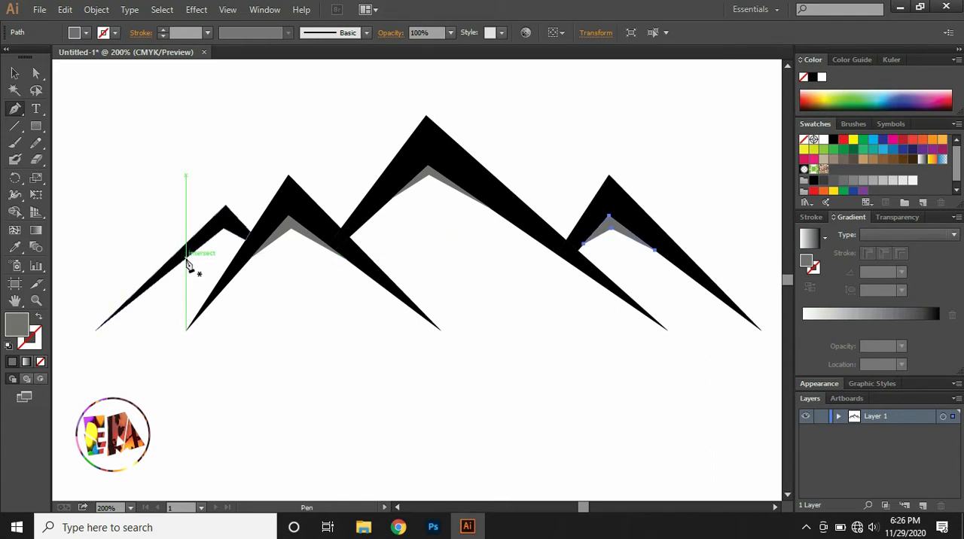
left_click(224, 229)
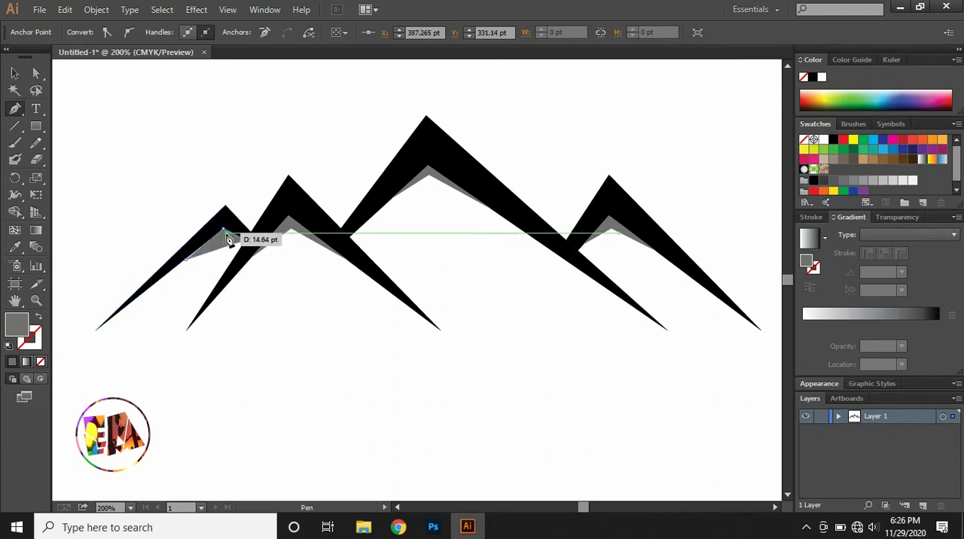
left_click(245, 239)
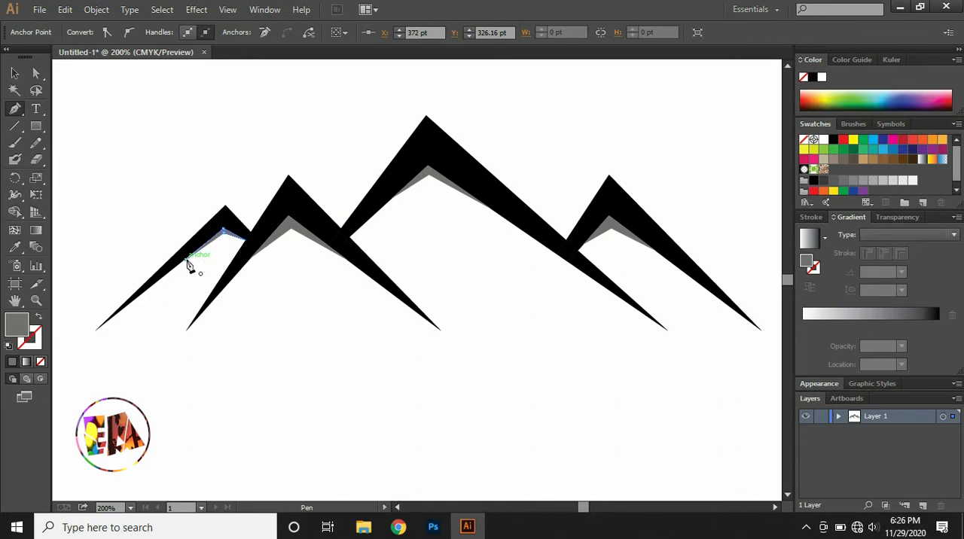
left_click(187, 262)
left_click(14, 73)
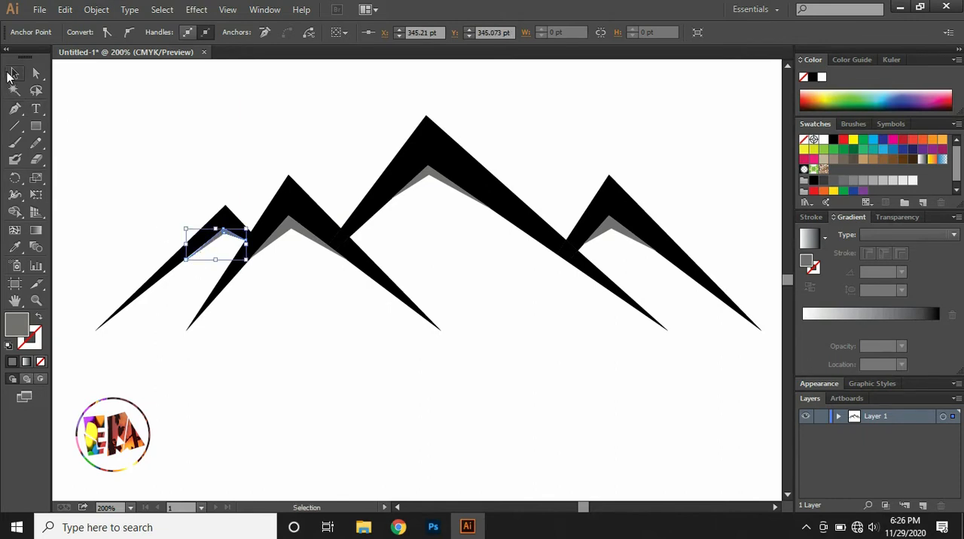
left_click(131, 116)
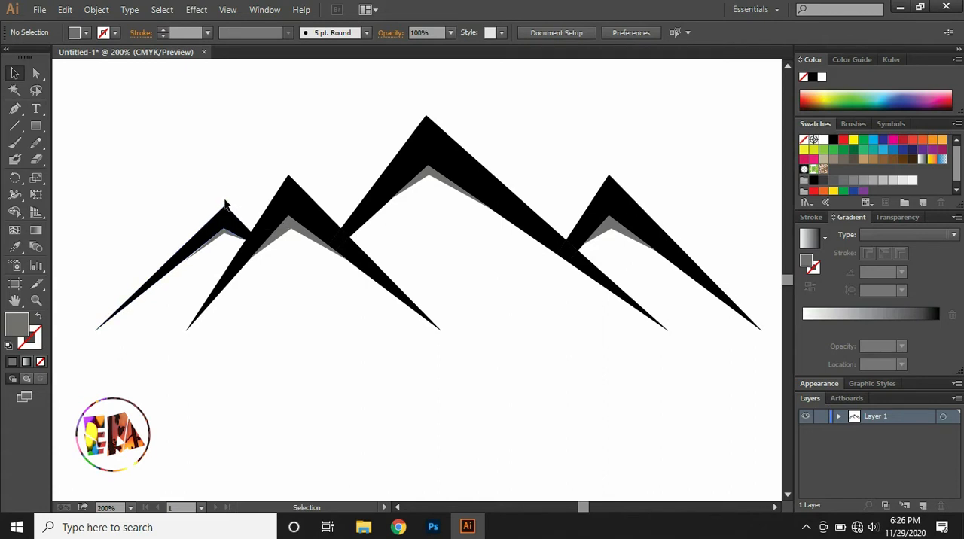
Start a grey zigzag path with the Pen tool just above the ridge line, following every summit and valley from leftmost to rightmost peak.
left_click(14, 107)
left_click(223, 198)
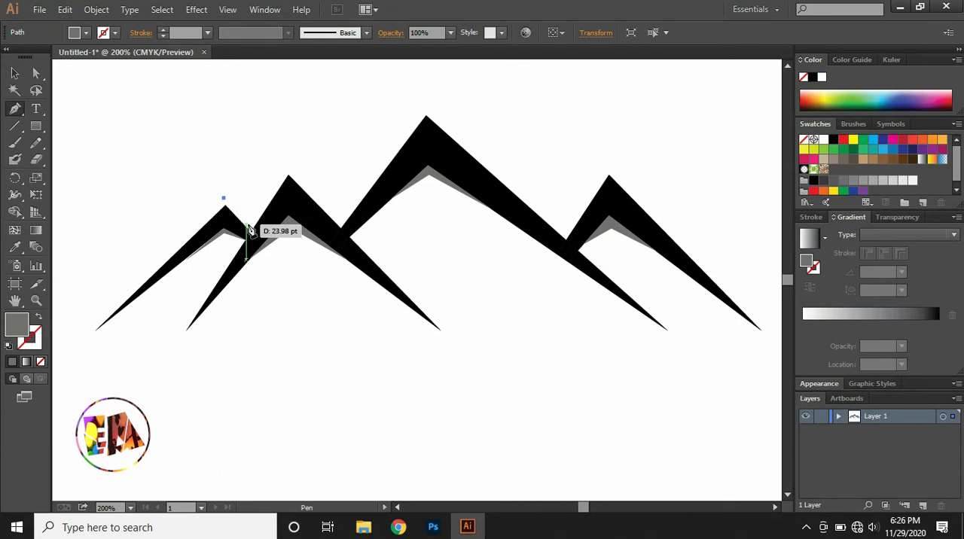
left_click(251, 224)
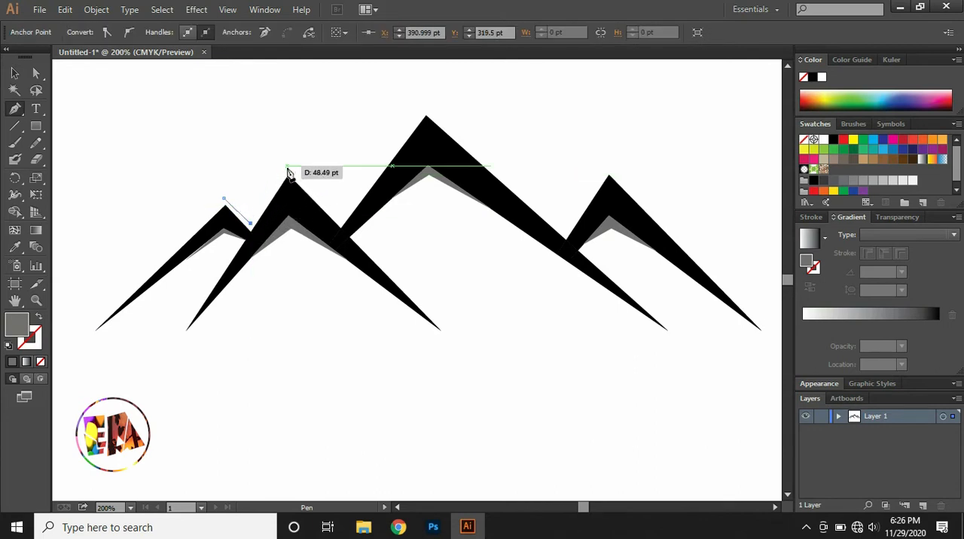
left_click(286, 167)
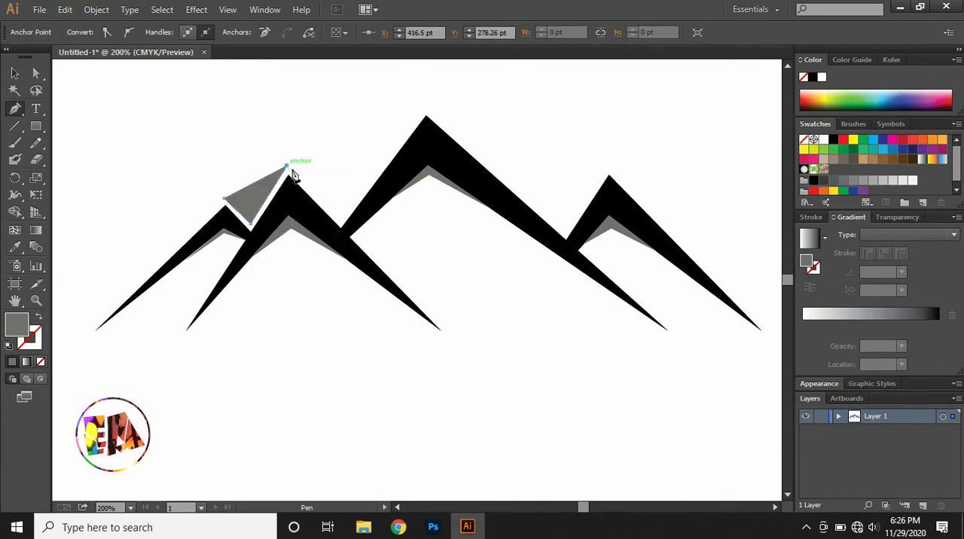
left_click(341, 218)
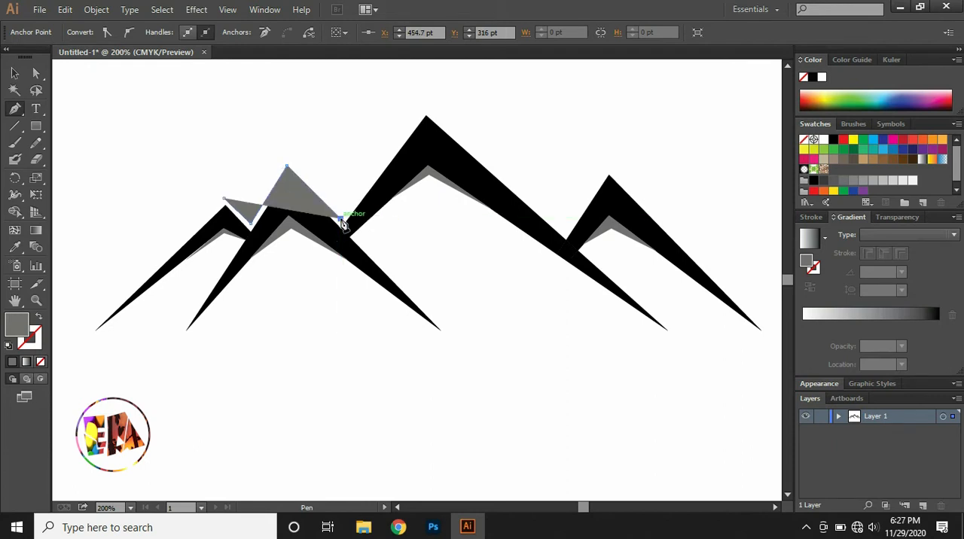
left_click(425, 110)
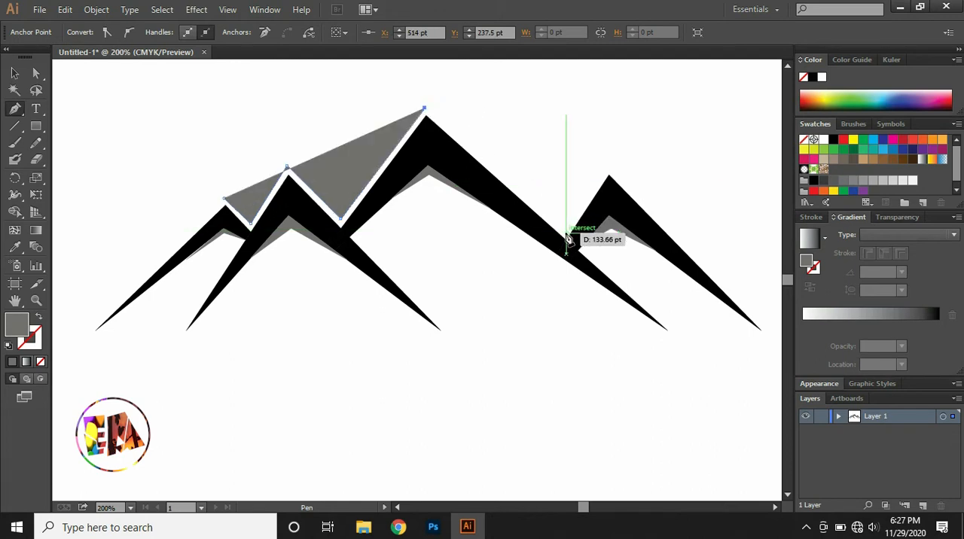
left_click(567, 234)
left_click(609, 172)
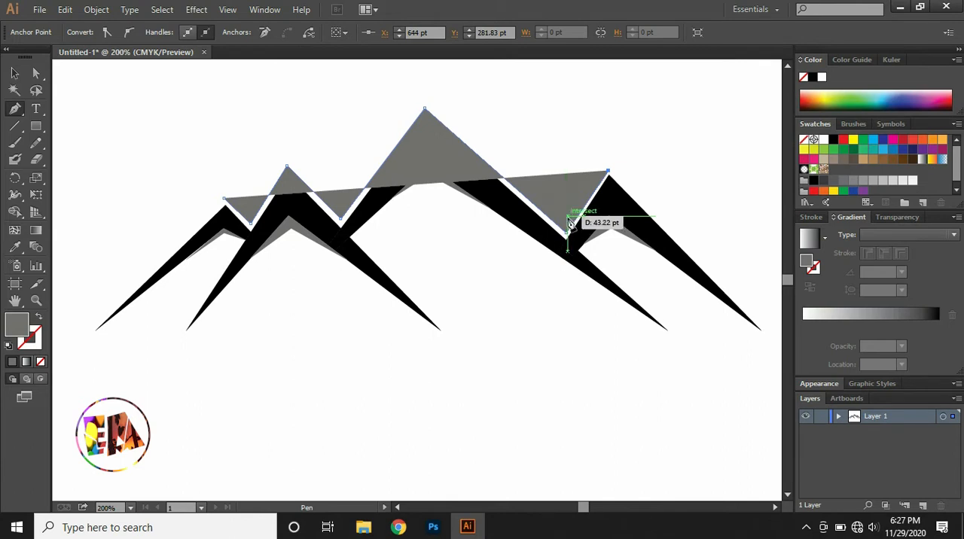
Trace the zigzag's upper edge back over the valleys and summits to its starting point, closing it as a narrow band, and deselect.
left_click(569, 221)
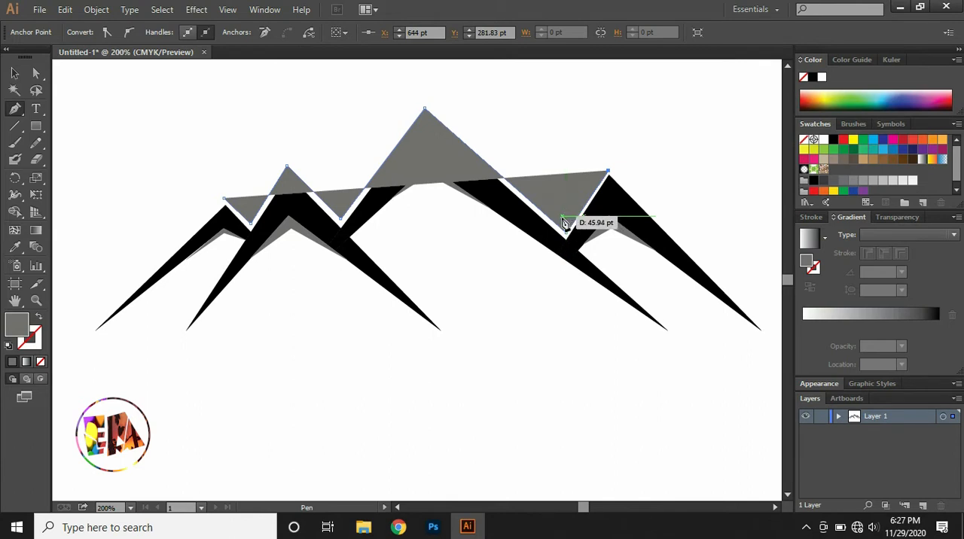
left_click(424, 105)
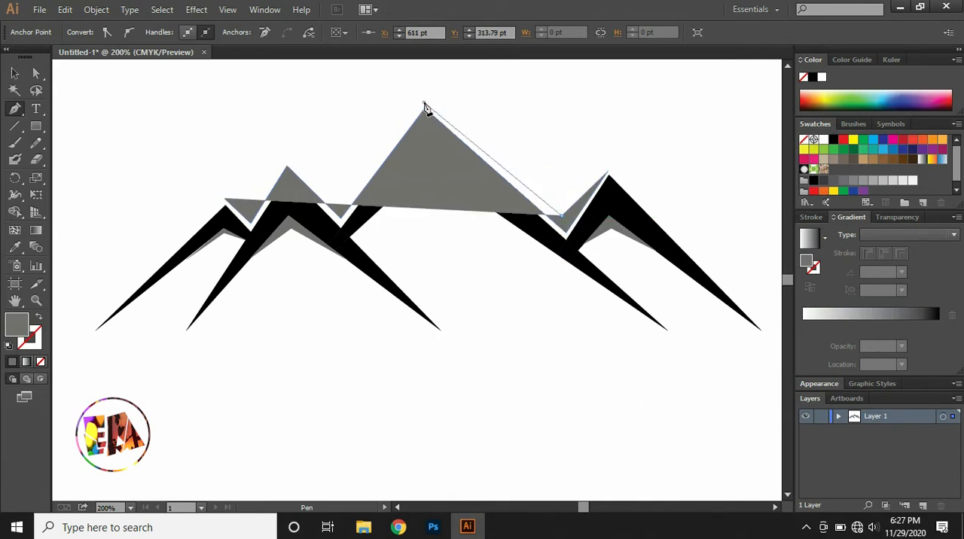
left_click(342, 206)
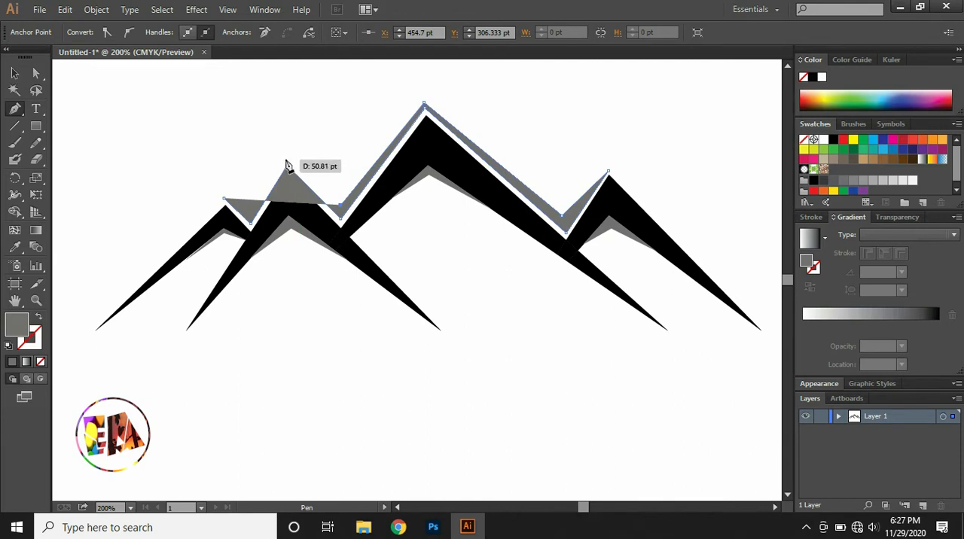
left_click(286, 162)
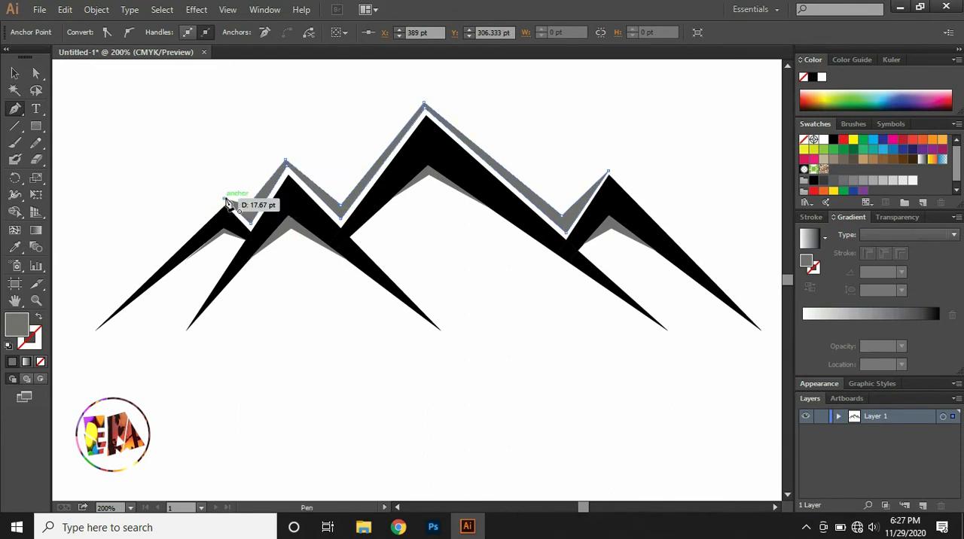
left_click(226, 201)
left_click(14, 73)
left_click(115, 114)
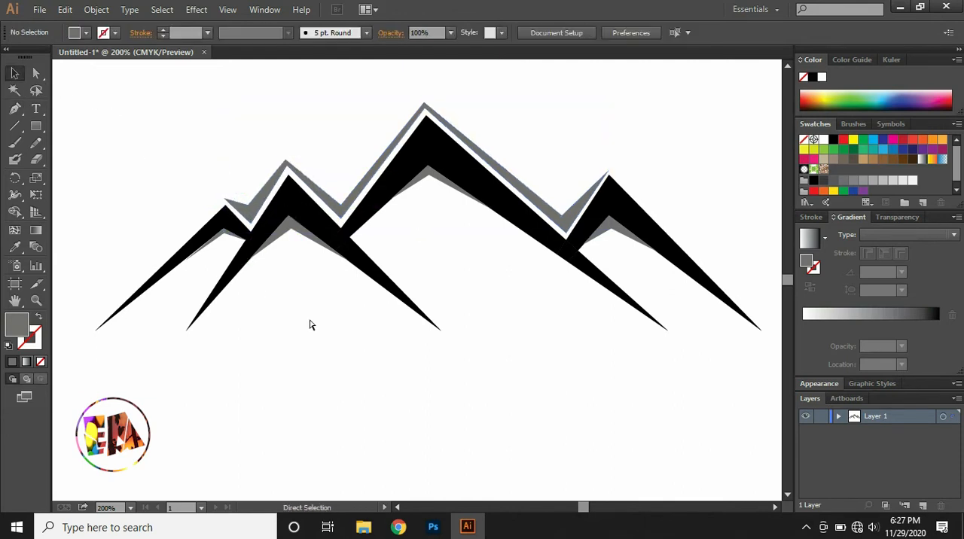
Draw a square about 24 pt wide below the peaks and give it a black #000000 outline with no fill.
left_click(36, 128)
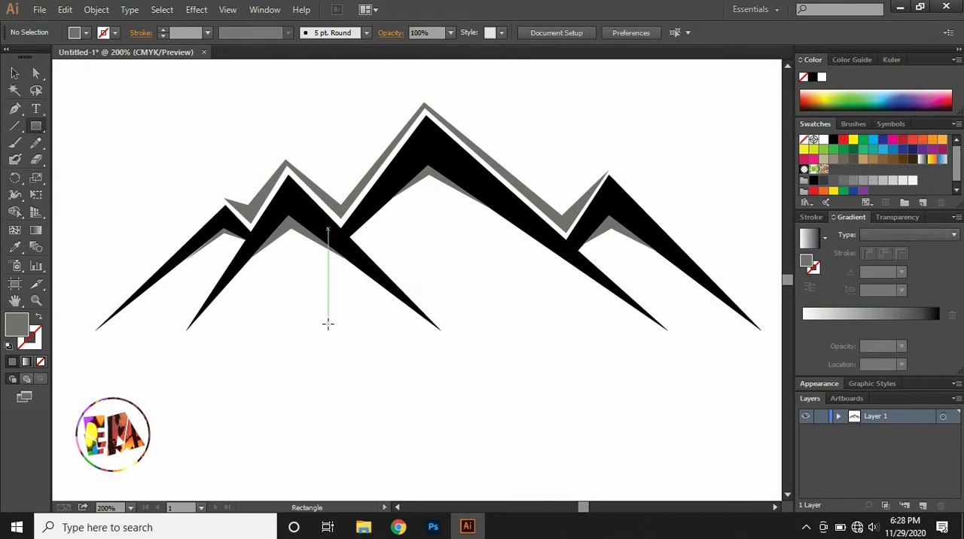
left_click_drag(328, 324, 362, 355)
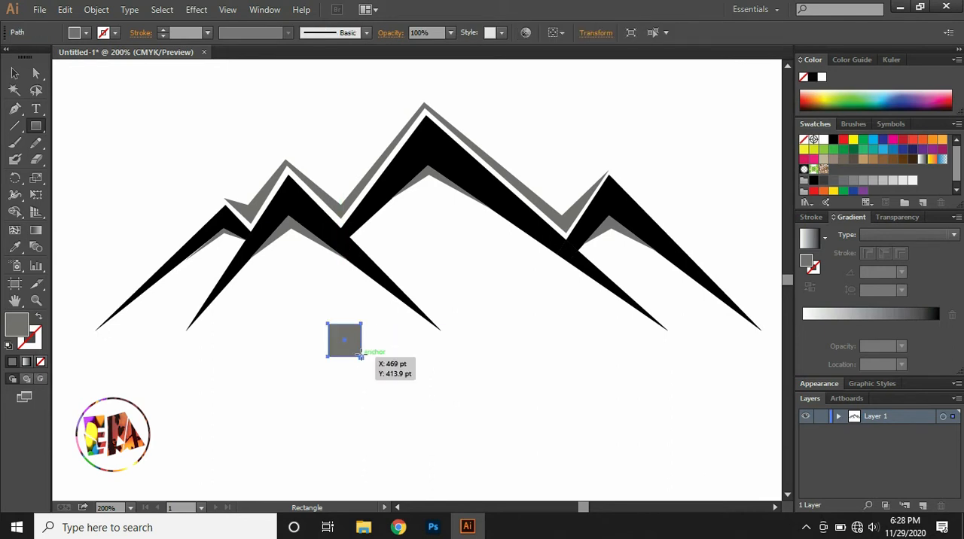
double_click(19, 324)
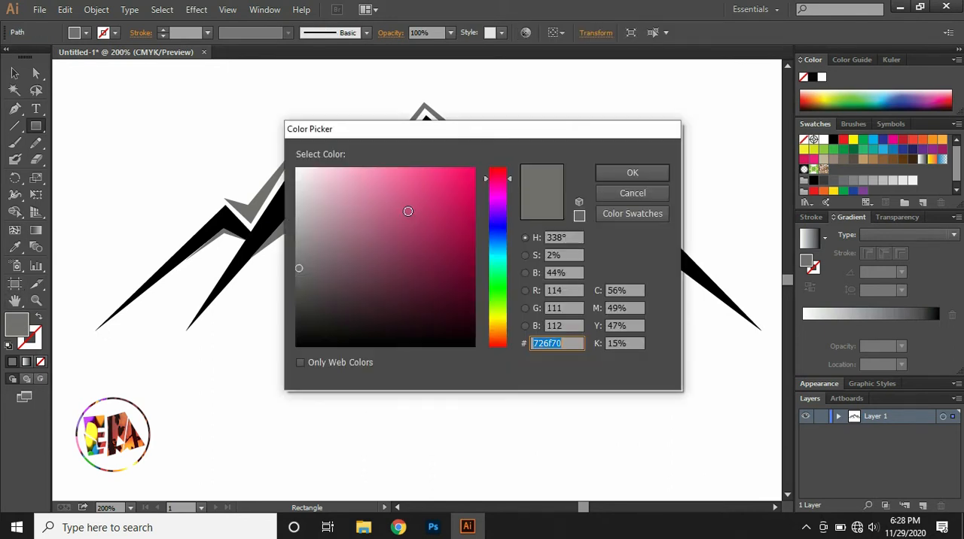
mouse_move(313, 272)
left_mouse_down()
mouse_move(298, 273)
mouse_move(297, 348)
left_mouse_up()
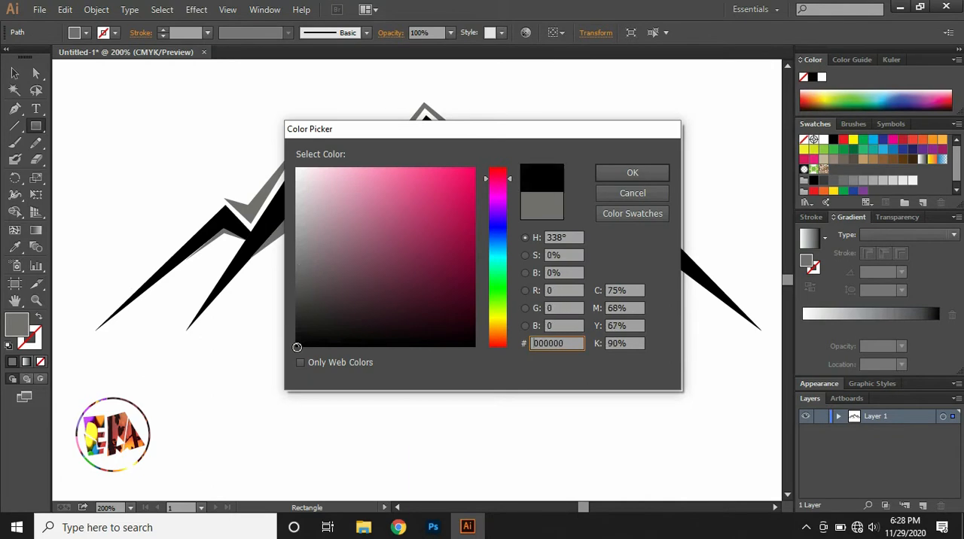
left_click(619, 173)
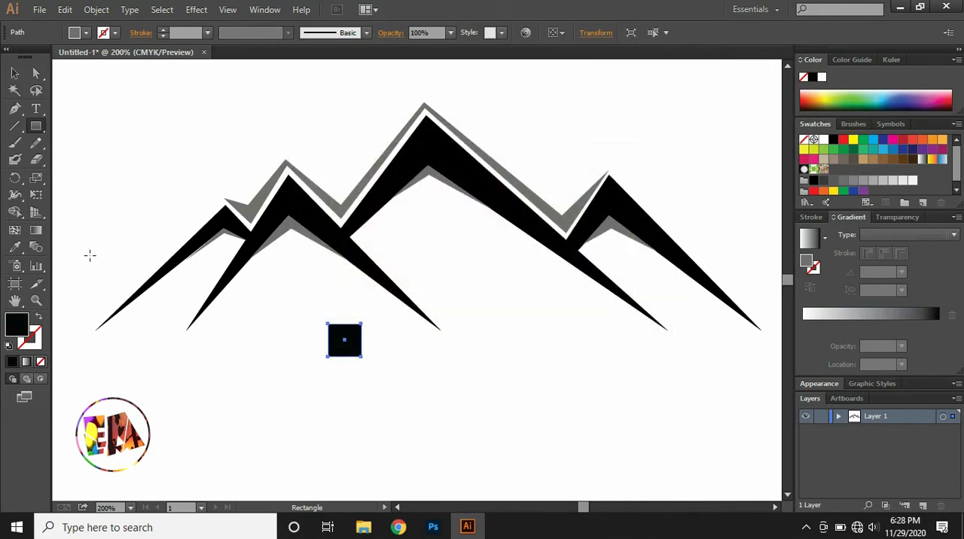
left_click(38, 320)
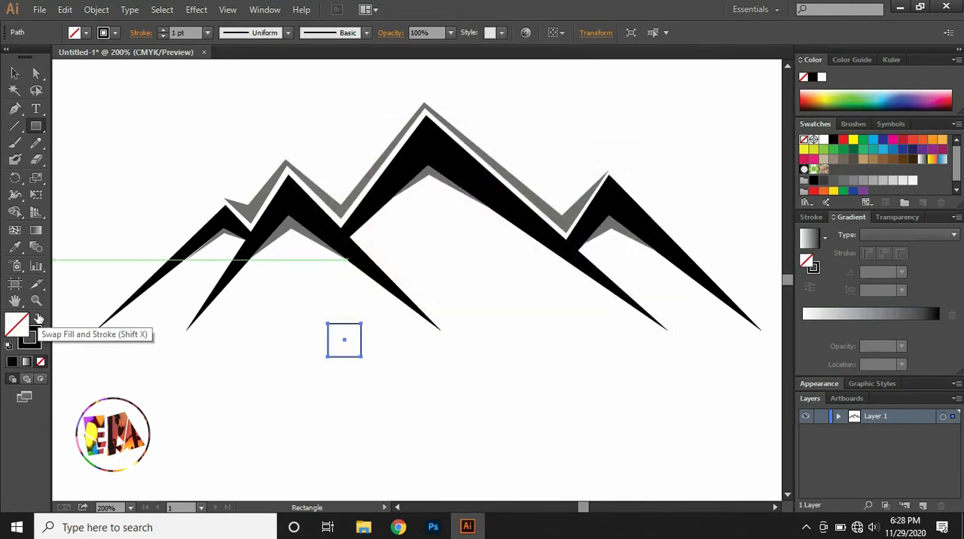
key("ctrl+shift+a")
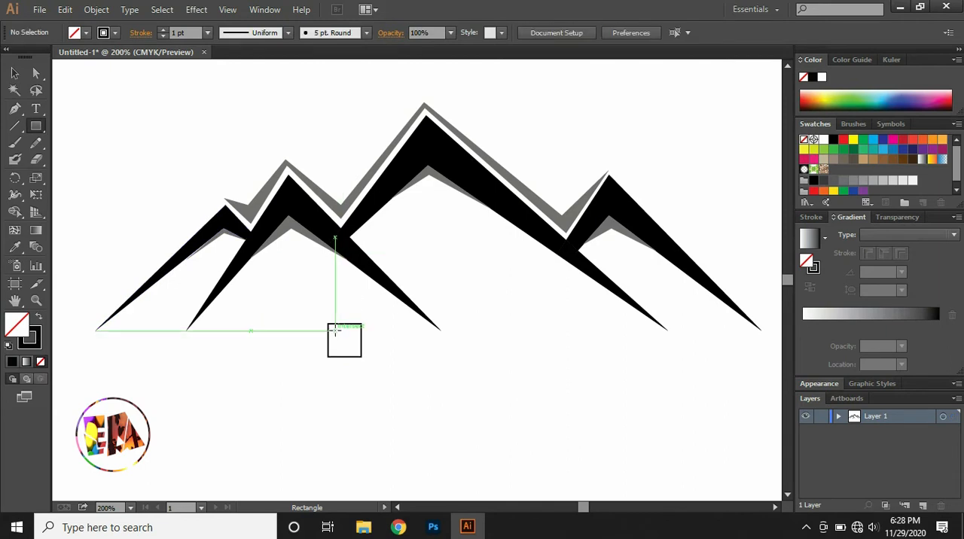
Add a smaller concentric square inside the outlined square and group the two as one window pane.
left_click_drag(338, 332, 368, 366)
key("v")
left_click(314, 308)
key("ctrl+g")
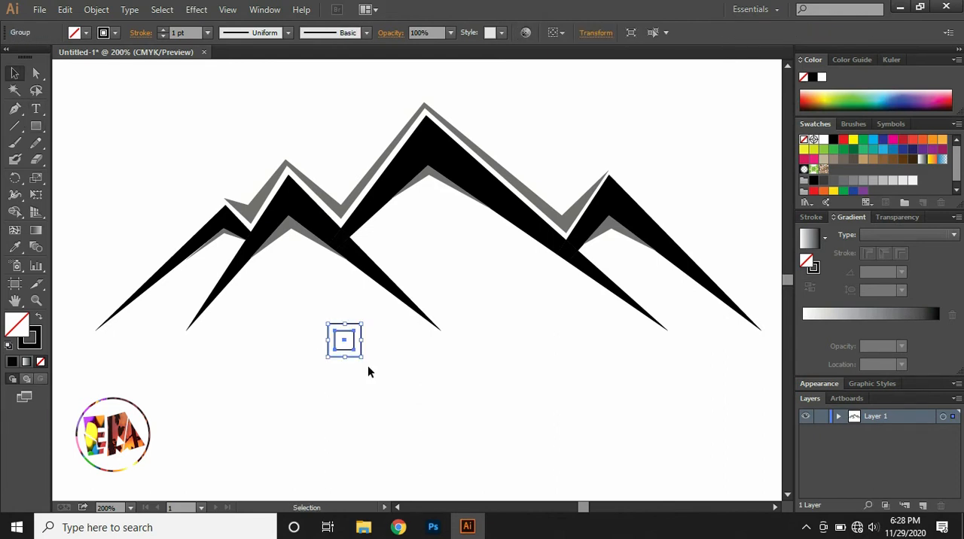
Duplicate the grouped pane sideways and downward to form a two-by-two window of adjoining panes.
left_click_drag(344, 341, 380, 336, "ctrl+alt")
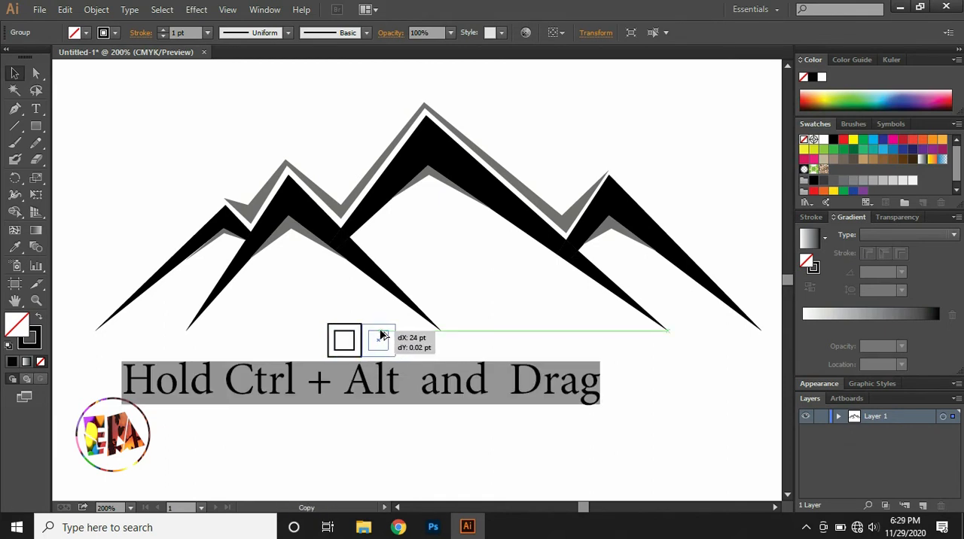
left_click_drag(382, 334, 347, 378)
left_click(305, 325)
Place the four-pane window, scaled down, under the second peak from the left and a larger copy under the tallest peak.
left_click_drag(306, 326, 398, 383)
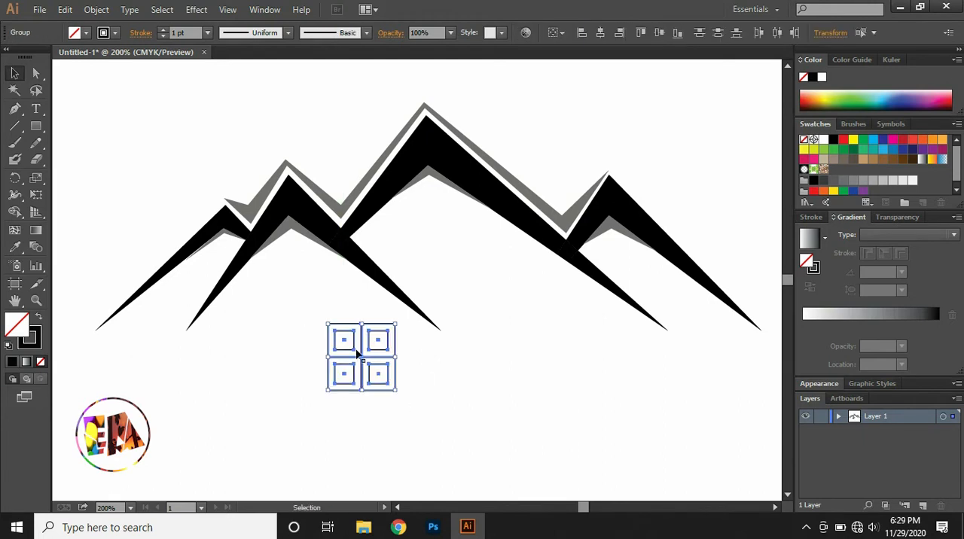
left_click_drag(395, 325, 297, 275)
left_click_drag(295, 277, 442, 238)
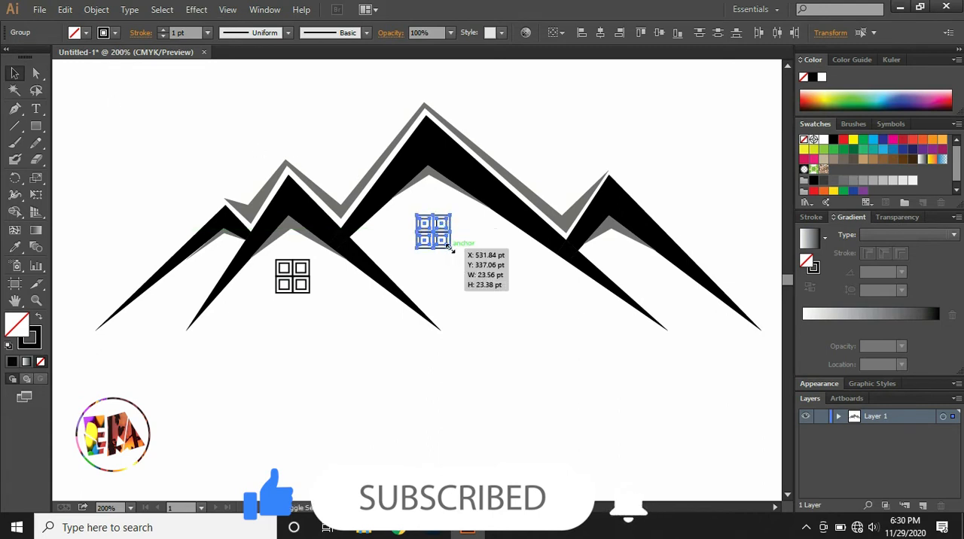
left_click_drag(452, 249, 462, 261)
Place smaller copies of the window under the leftmost peak and the rightmost peak.
left_click(297, 283)
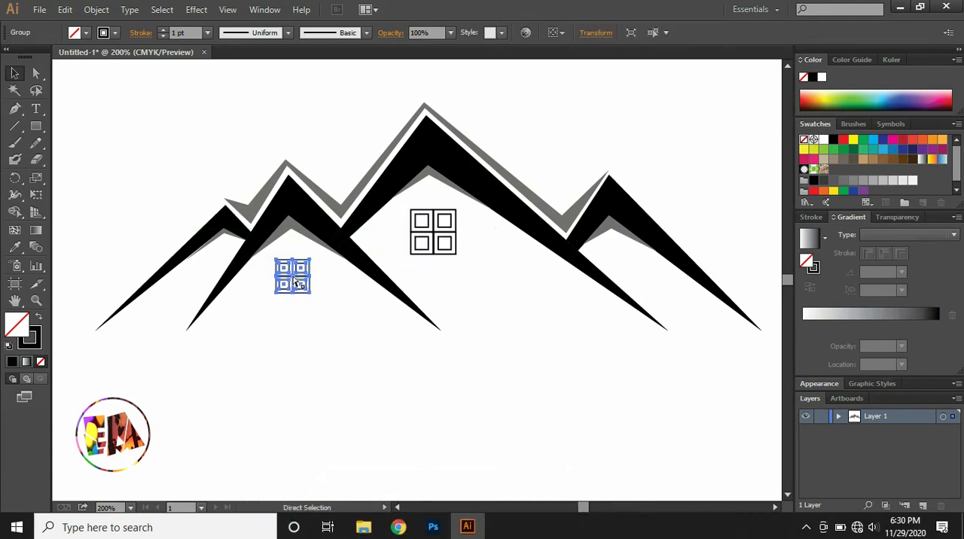
left_click_drag(298, 283, 234, 246)
left_click(621, 249, "shift")
left_click(618, 252)
Send the leftmost window behind the neighbouring black peak and deselect it.
right_click(224, 257)
mouse_move(315, 382)
left_click(414, 420)
left_click(360, 394)
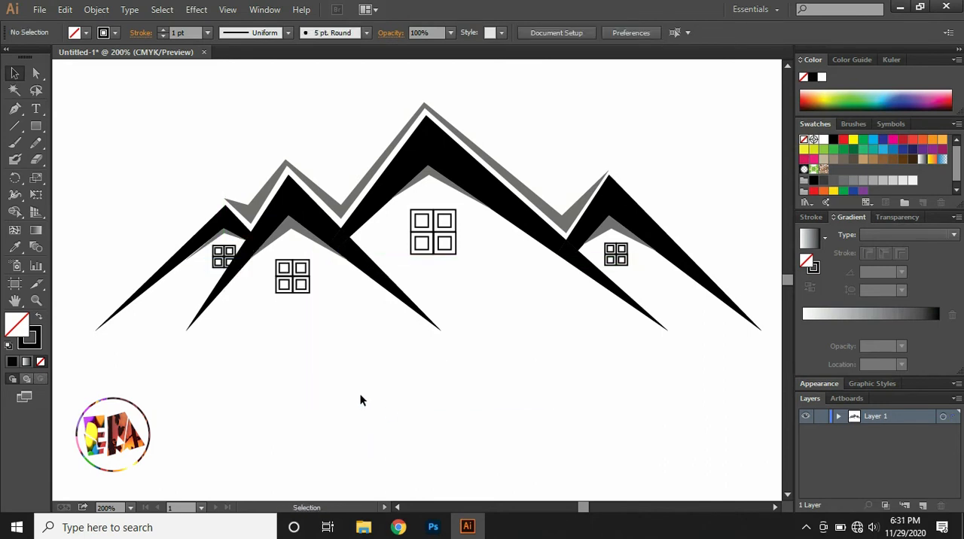
Set the stroke weight of the window under the rightmost peak to 0.5 pt.
key("ctrl+minus")
key("ctrl+minus")
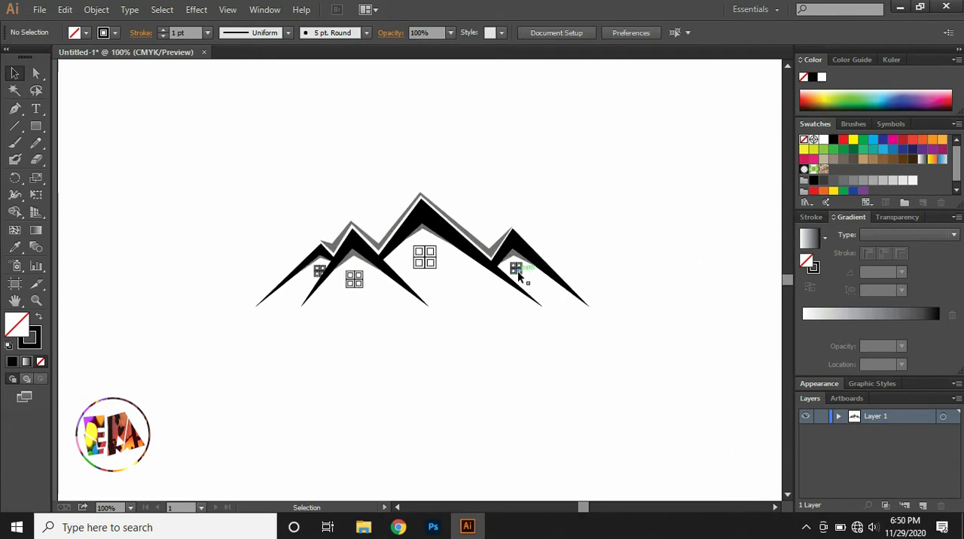
left_click(517, 271)
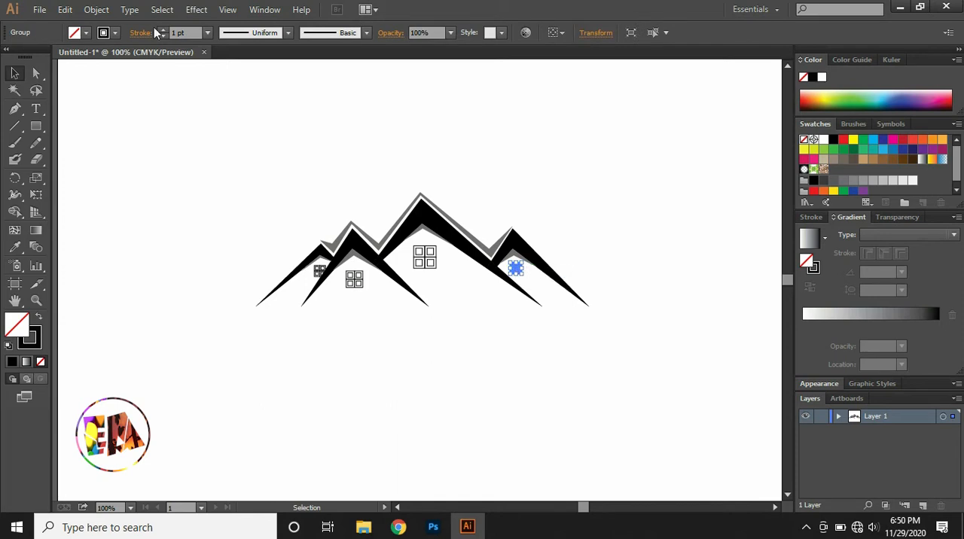
left_click(208, 33)
left_click(218, 60)
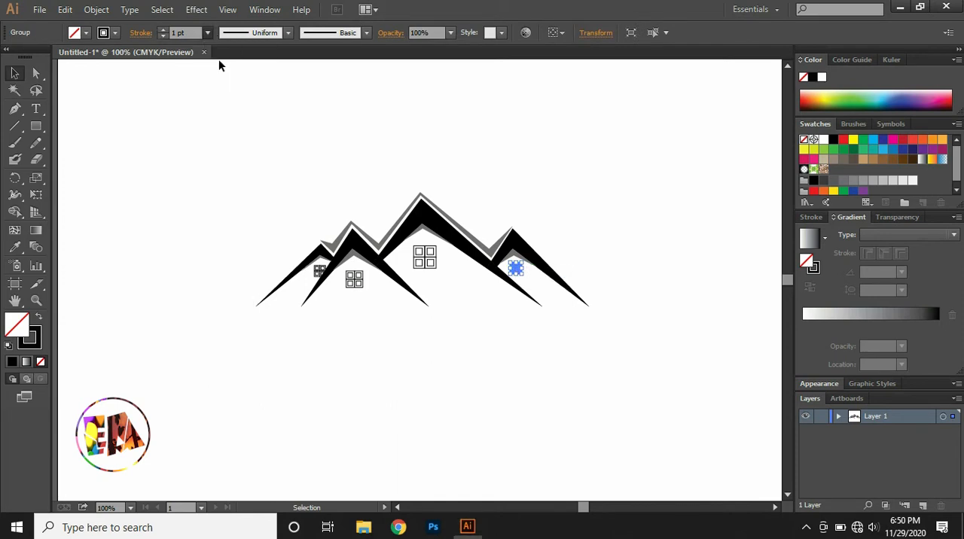
Set the stroke weight of the window under the second peak from the left to 0.75 pt.
left_click(351, 278)
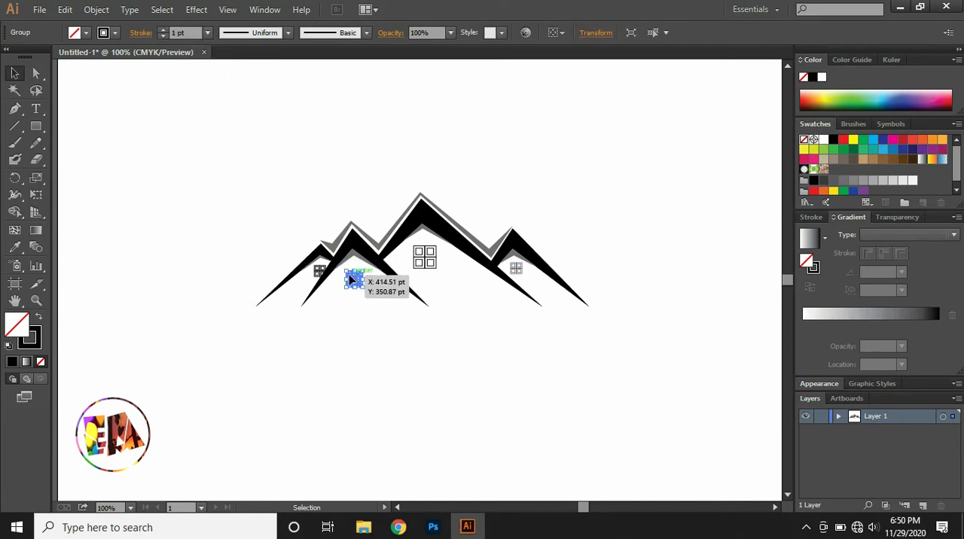
left_click(210, 31)
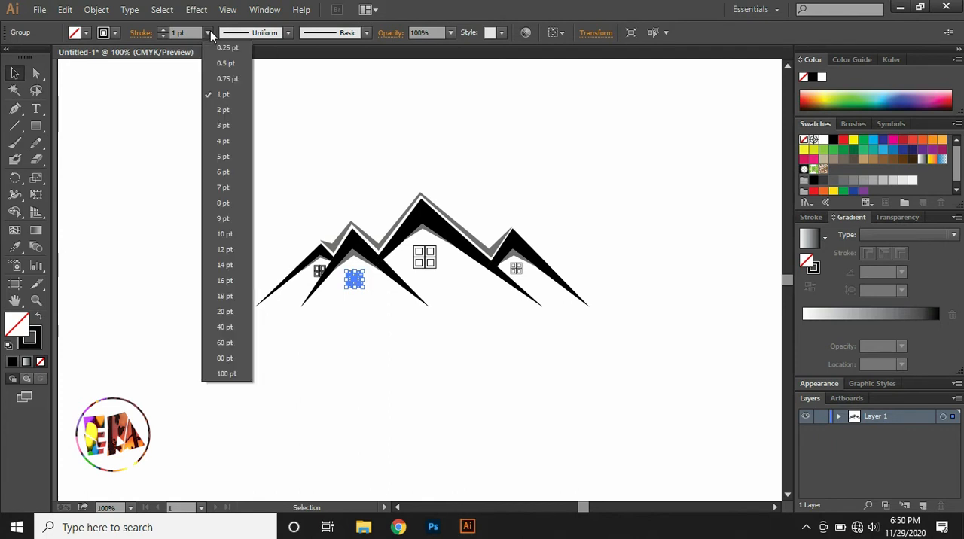
left_click(219, 75)
Set the stroke weight of the window under the leftmost peak to 0.5 pt and deselect it.
left_click(319, 270)
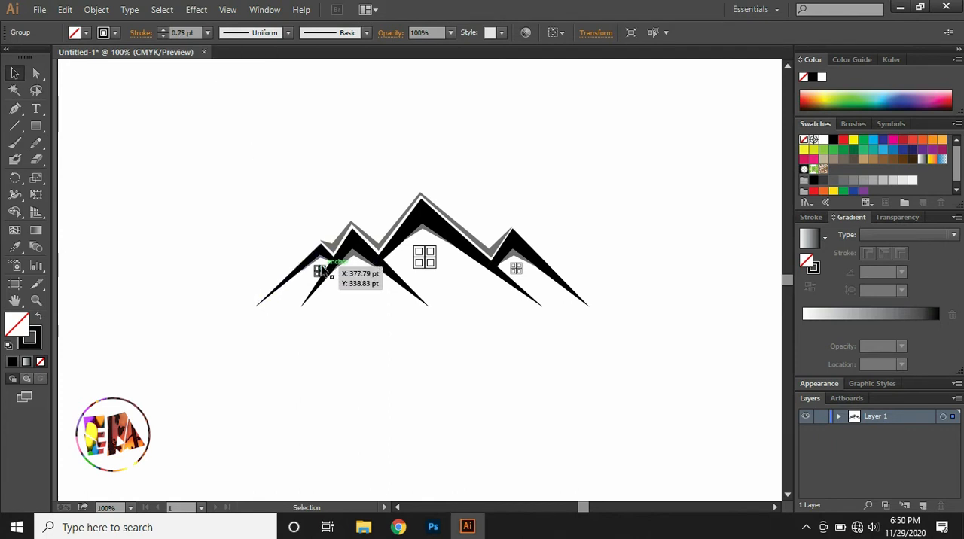
left_click(207, 34)
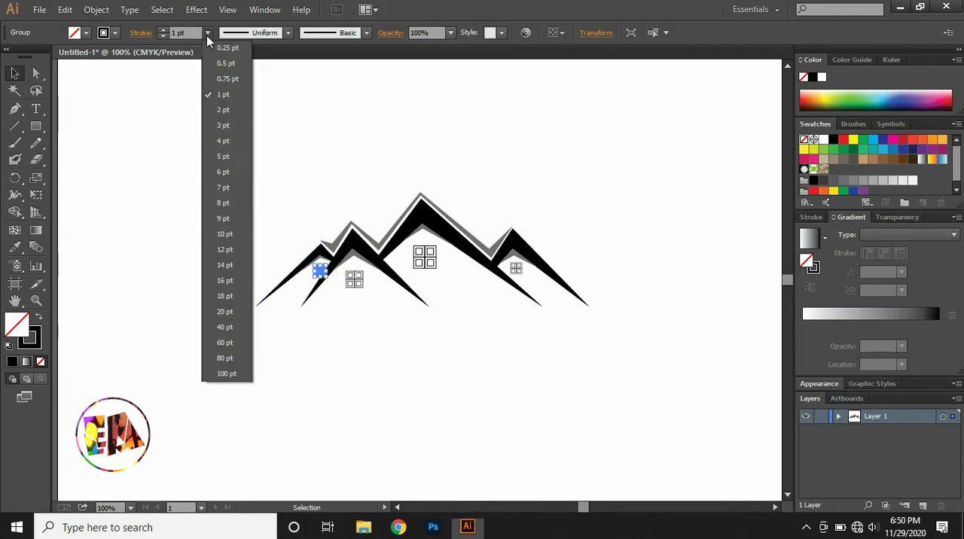
left_click(212, 65)
left_click(250, 134)
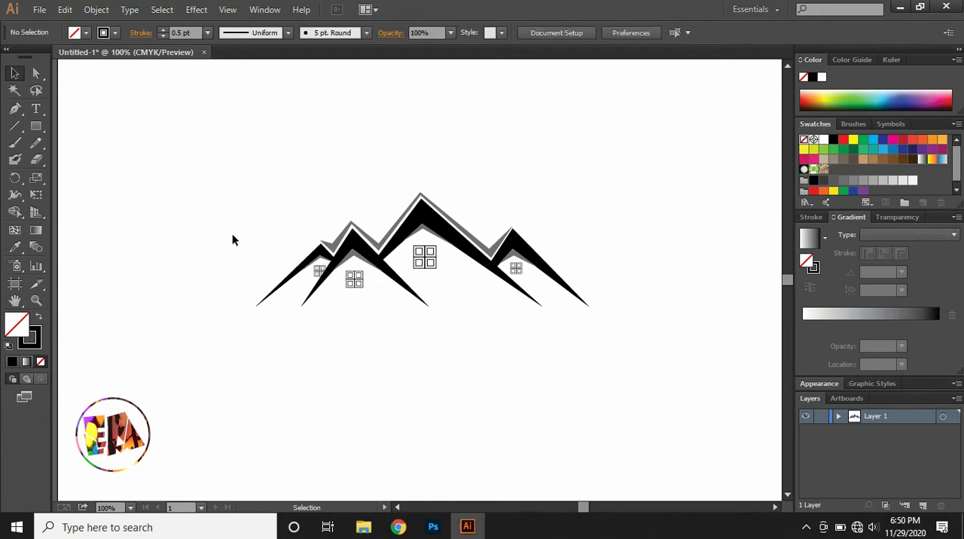
Select all four black peaks together and change their fill to blue #0b0bff.
key("ctrl+plus")
left_click(673, 317)
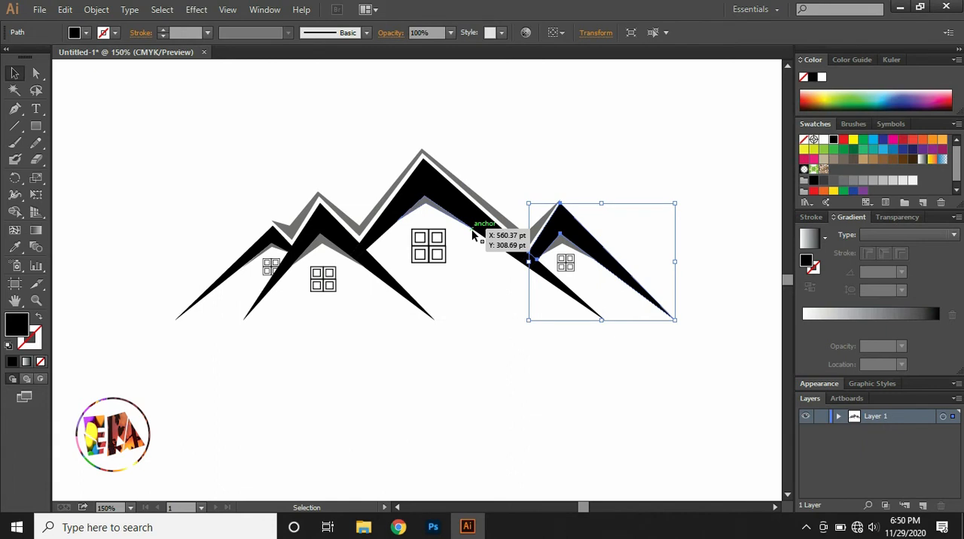
left_click(515, 255, "shift")
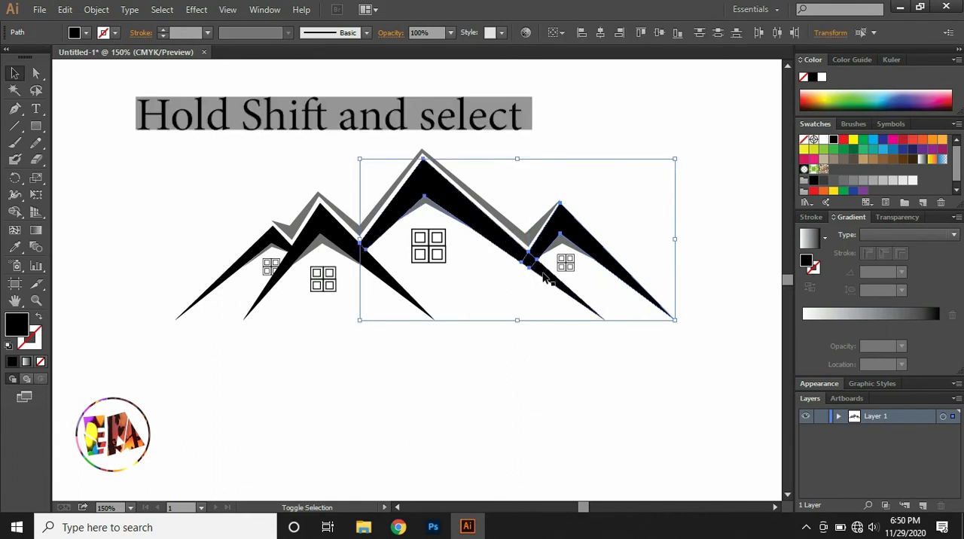
left_click(363, 256, "shift")
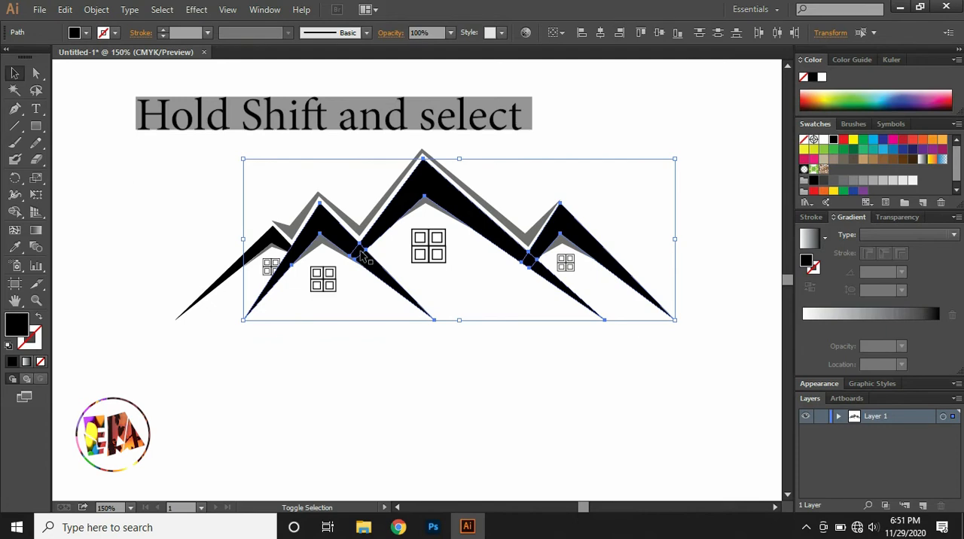
left_click(288, 248, "shift")
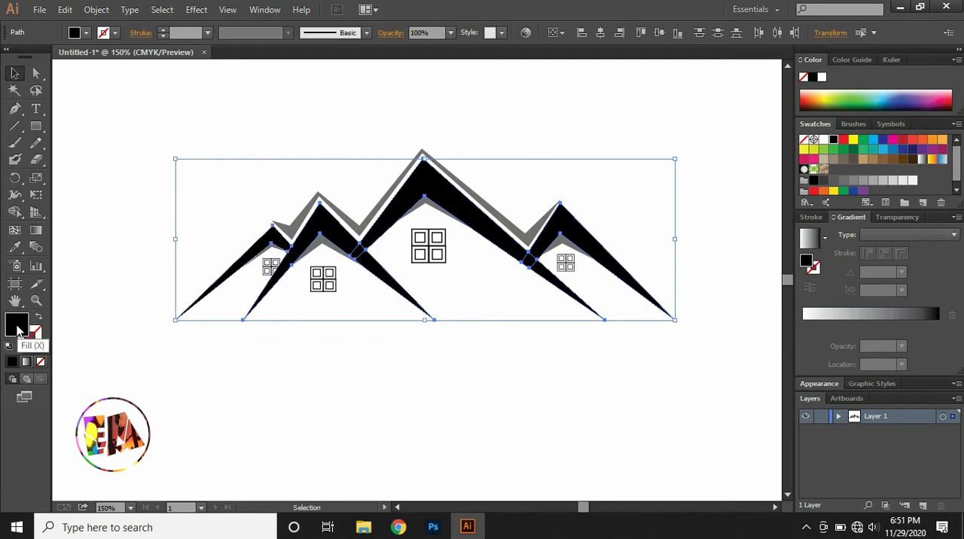
double_click(17, 326)
mouse_move(317, 325)
left_mouse_down()
mouse_move(403, 231)
mouse_move(441, 213)
mouse_move(466, 183)
mouse_move(508, 185)
mouse_move(505, 227)
left_mouse_up()
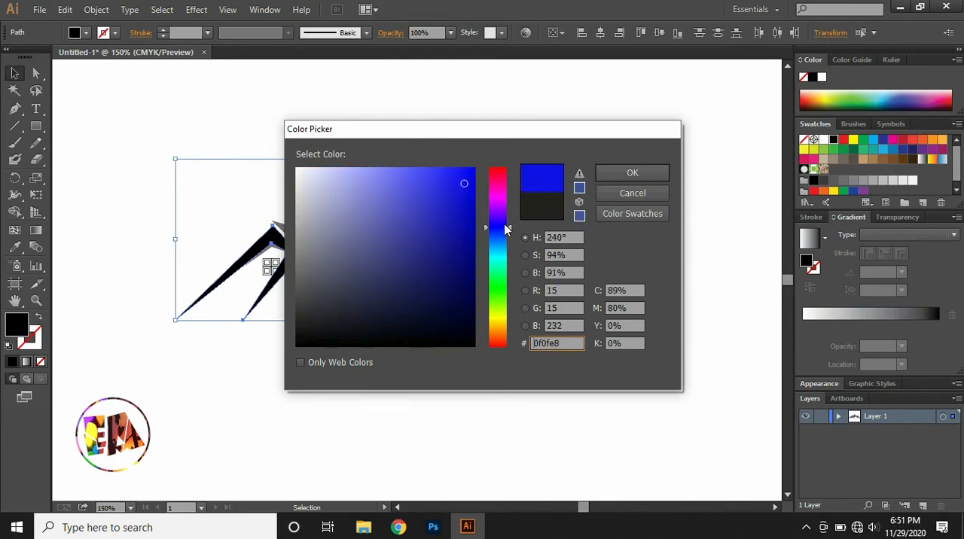
left_click_drag(470, 175, 467, 174)
left_click(633, 172)
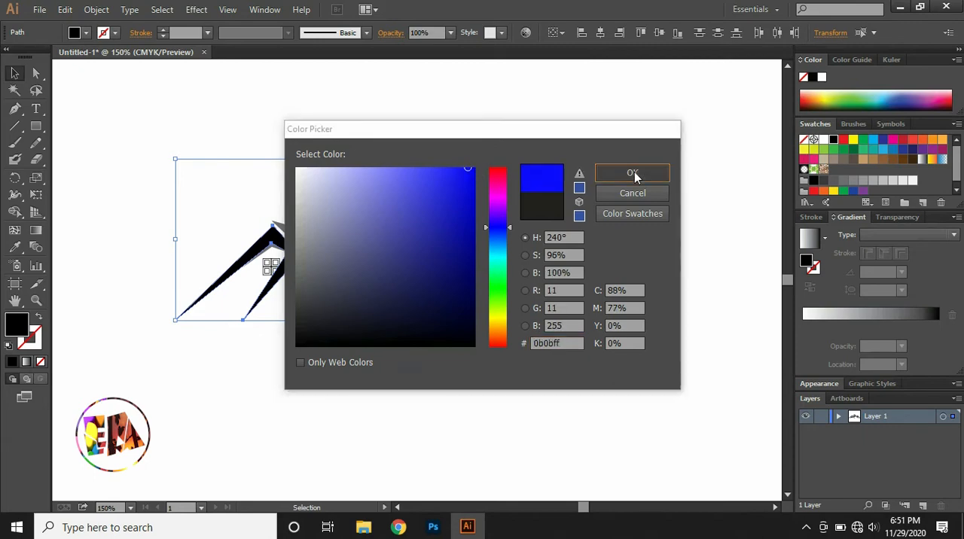
Select all four windows together, change their stroke color to dark brown #281a0e, and deselect them.
left_click(569, 265)
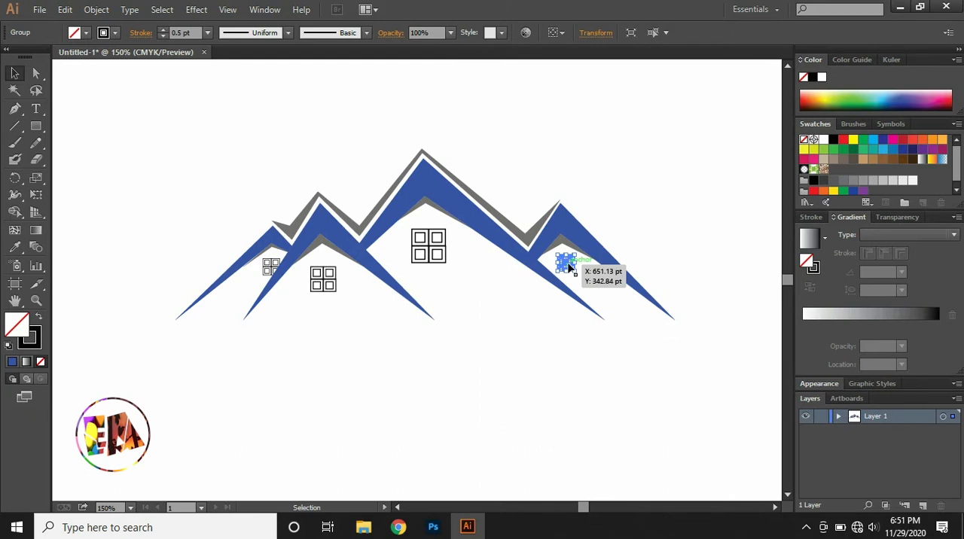
left_click(435, 251, "shift")
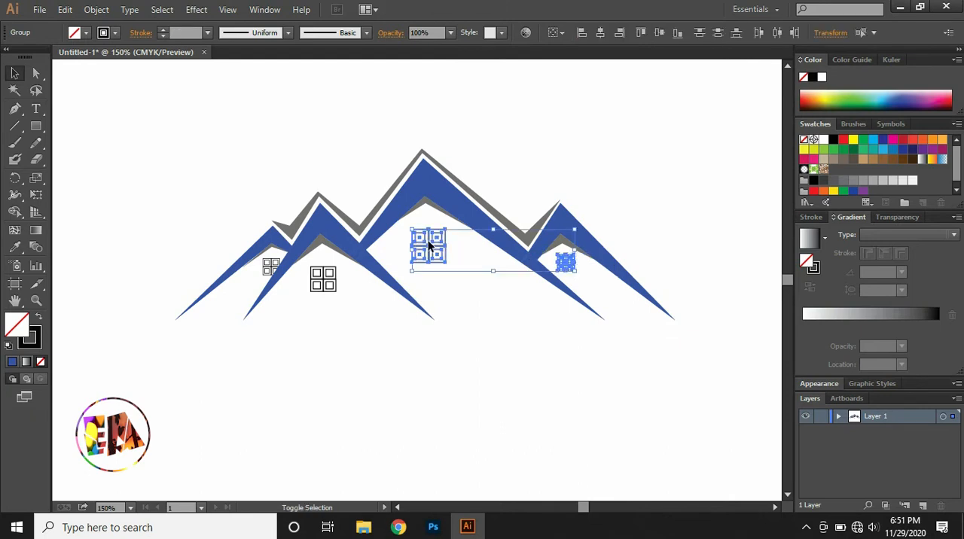
left_click(324, 278, "shift")
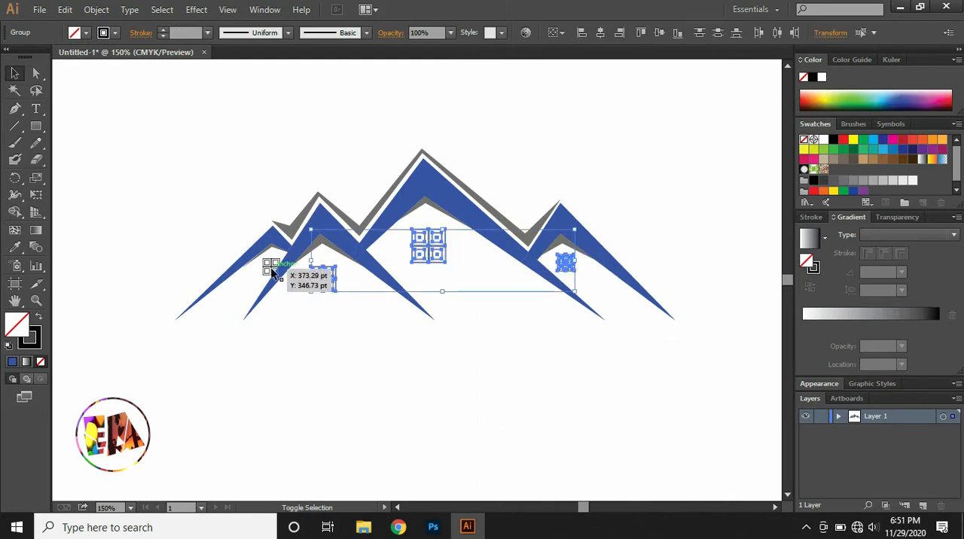
left_click(269, 268, "shift")
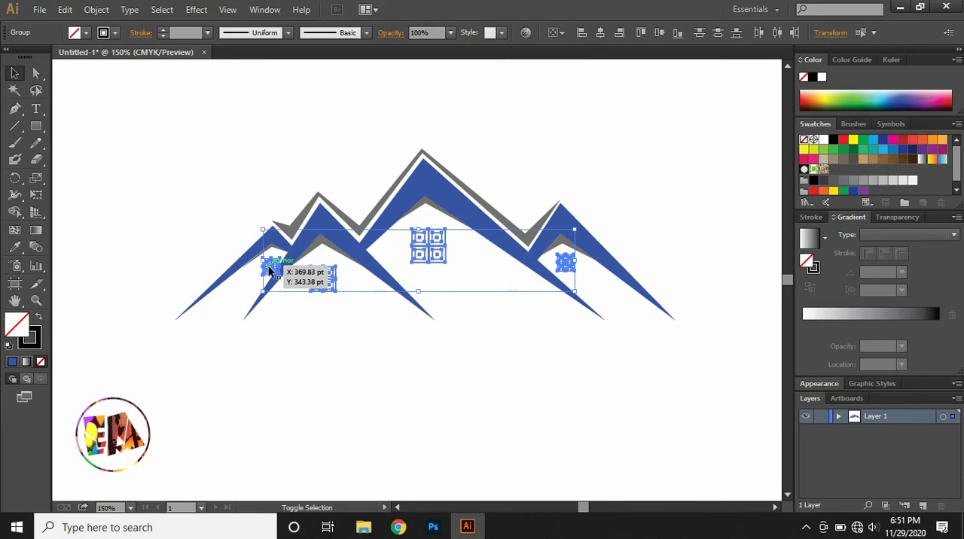
left_click(29, 338)
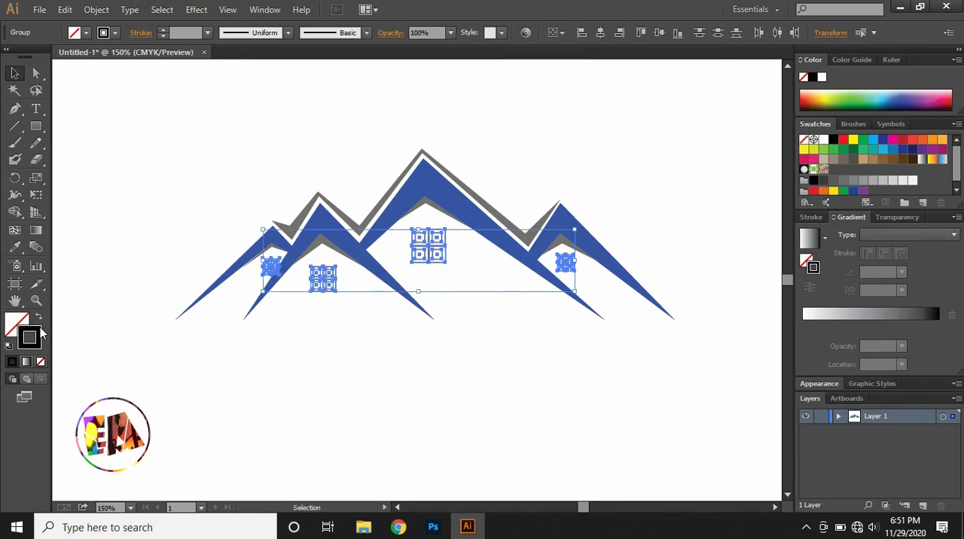
double_click(29, 337)
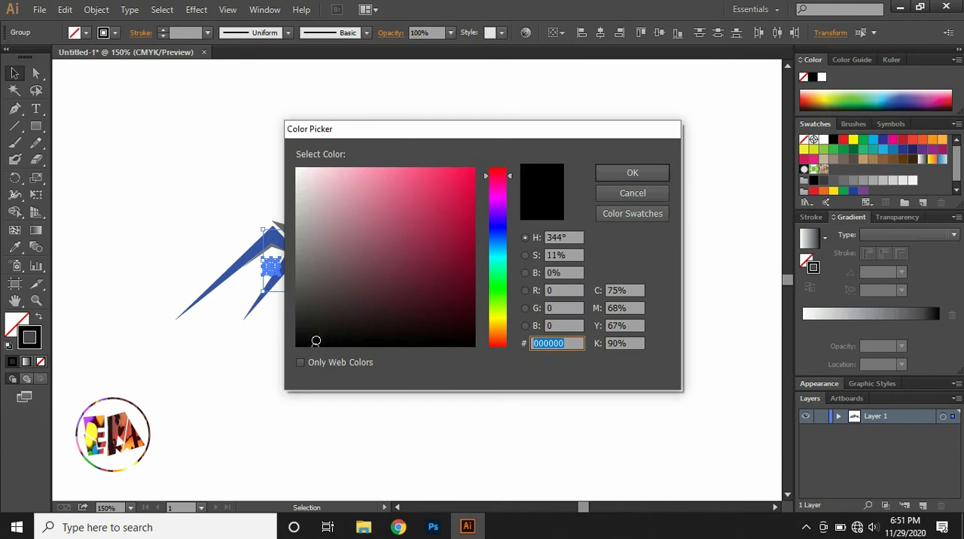
left_click_drag(316, 342, 313, 293)
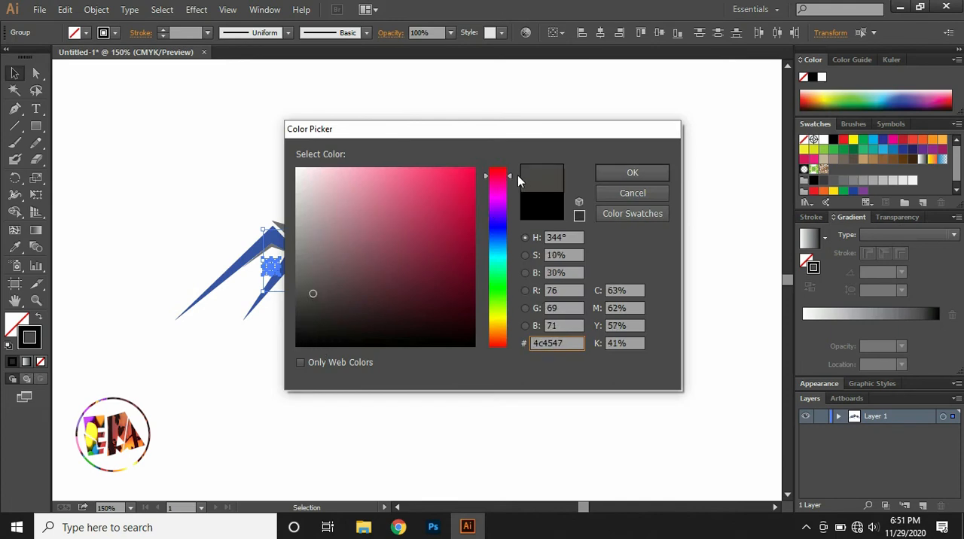
left_click_drag(512, 181, 518, 333)
left_click_drag(314, 294, 415, 319)
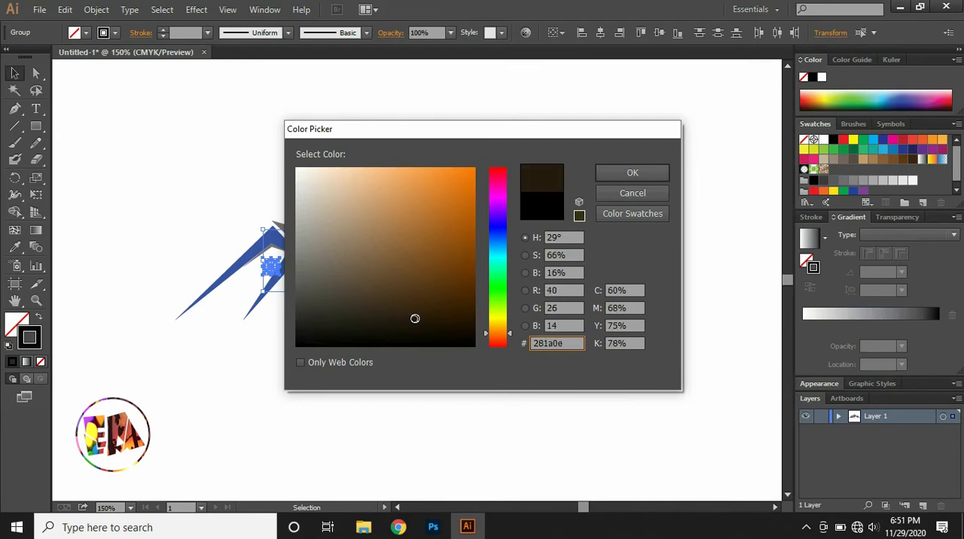
left_click(630, 174)
left_click(559, 150)
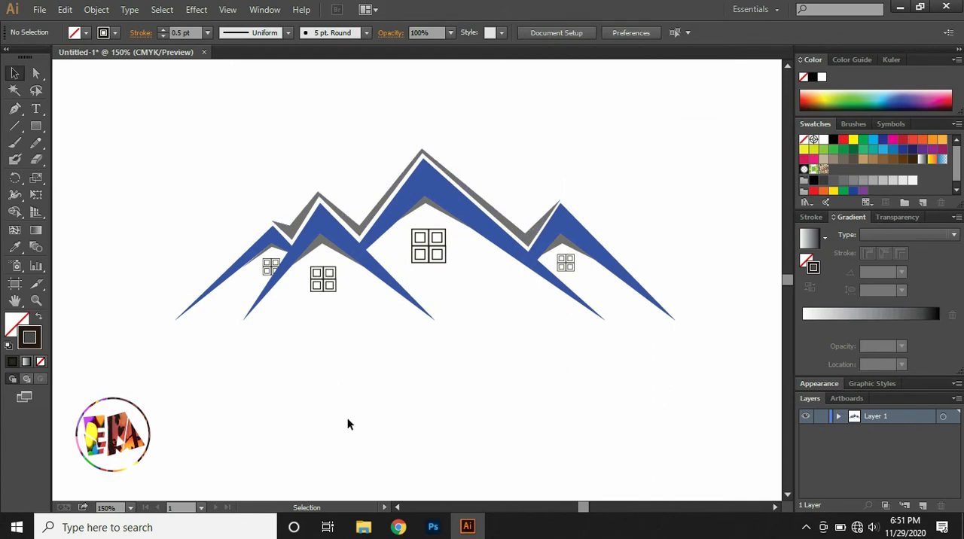
Draw a thin closed ground shape about 541 pt wide with a curved upper edge beneath the peaks, filled dark brown without a stroke.
left_click(15, 109)
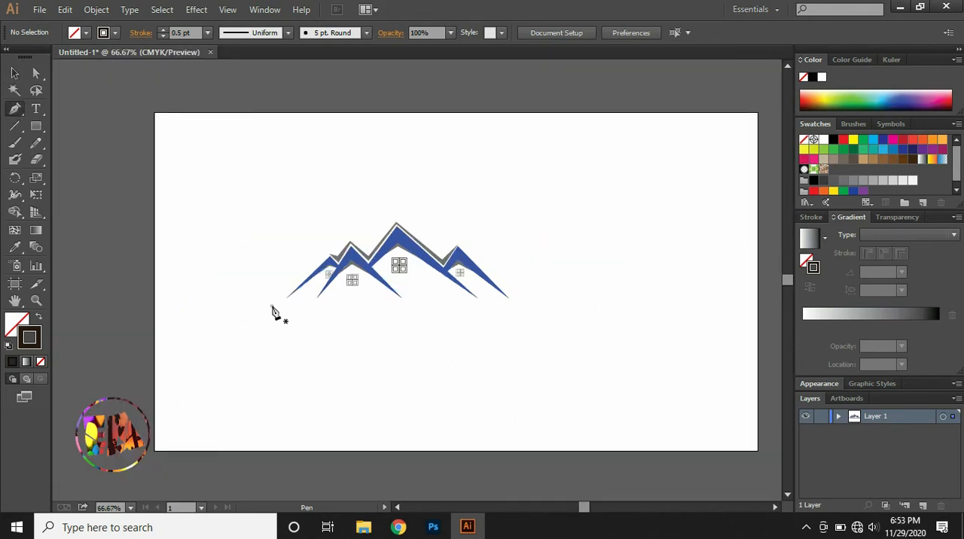
left_click(271, 306)
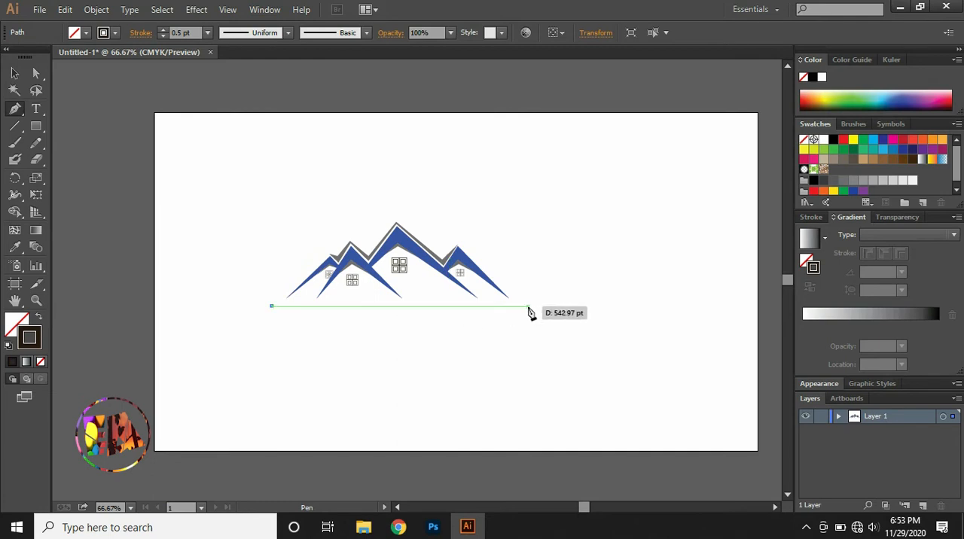
left_click_drag(529, 308, 677, 322)
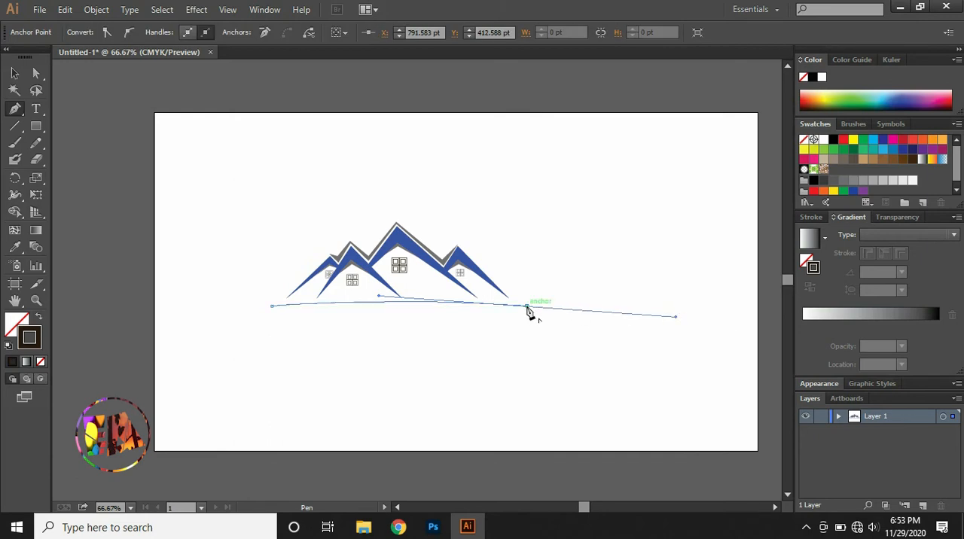
left_click_drag(528, 313, 271, 309)
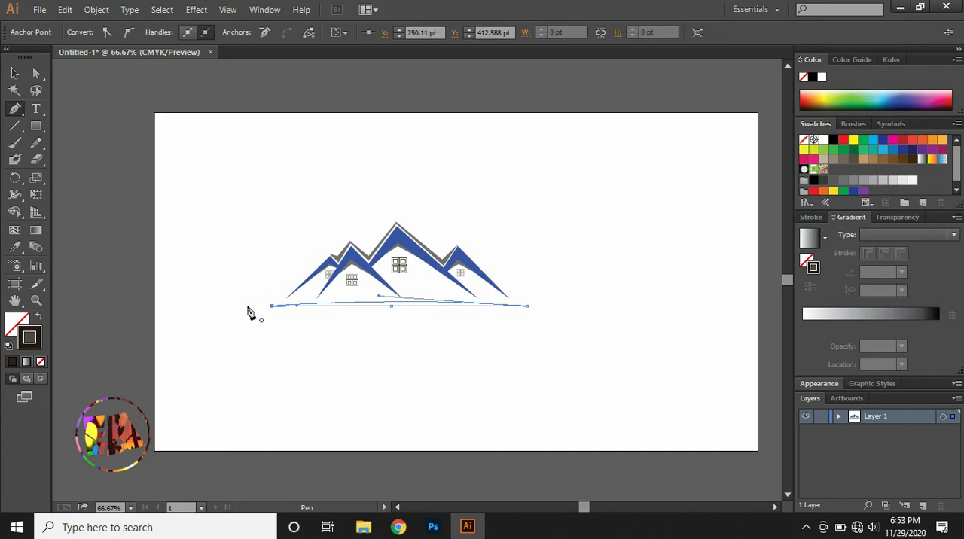
left_click(37, 319)
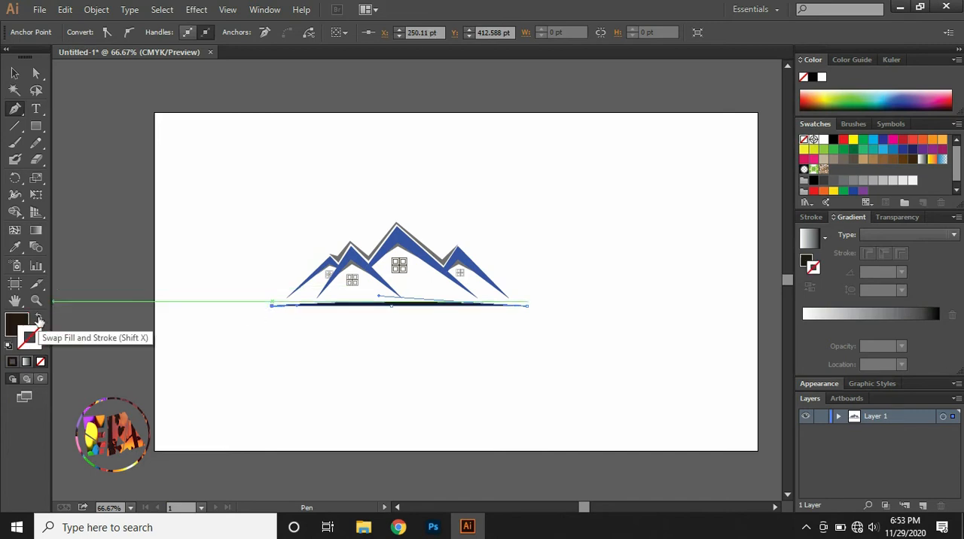
left_click(210, 213)
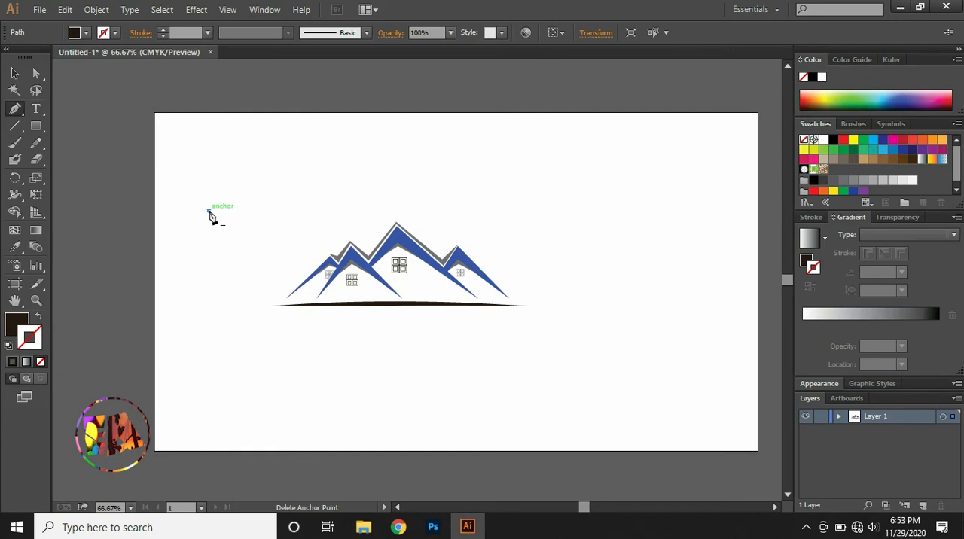
Draw a slim curved grass blade about 63 pt long with the Pen tool below the middle of the ground shape.
key("ctrl+equal")
key("ctrl+equal")
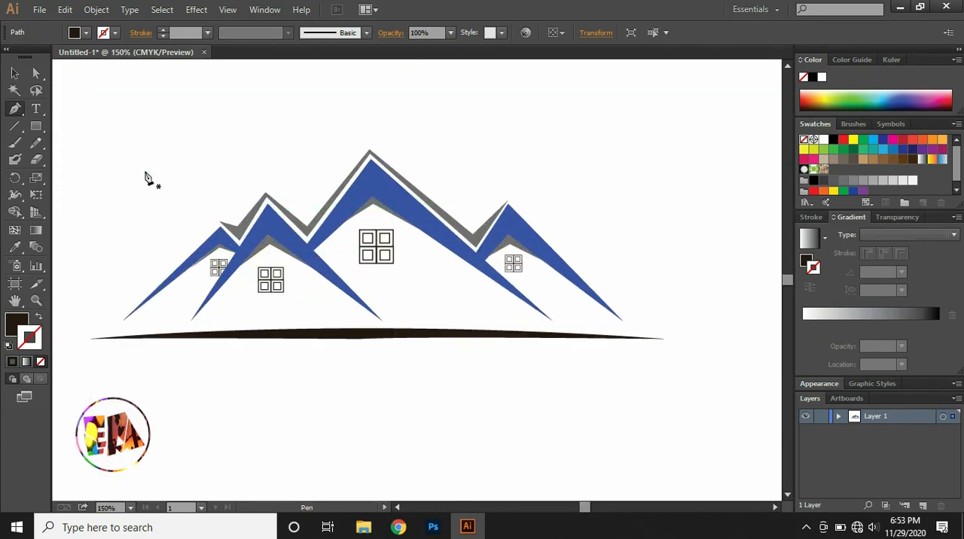
key("ctrl+equal")
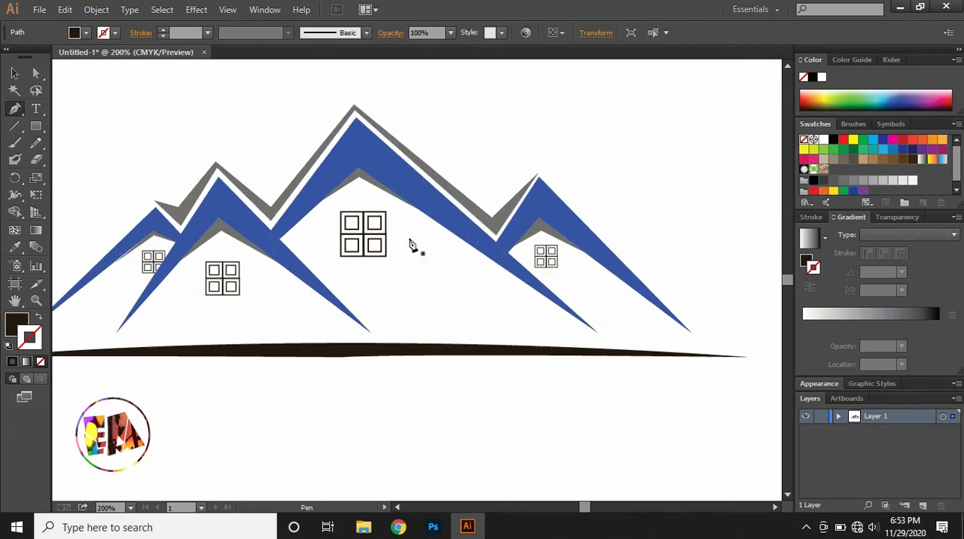
left_click(346, 462)
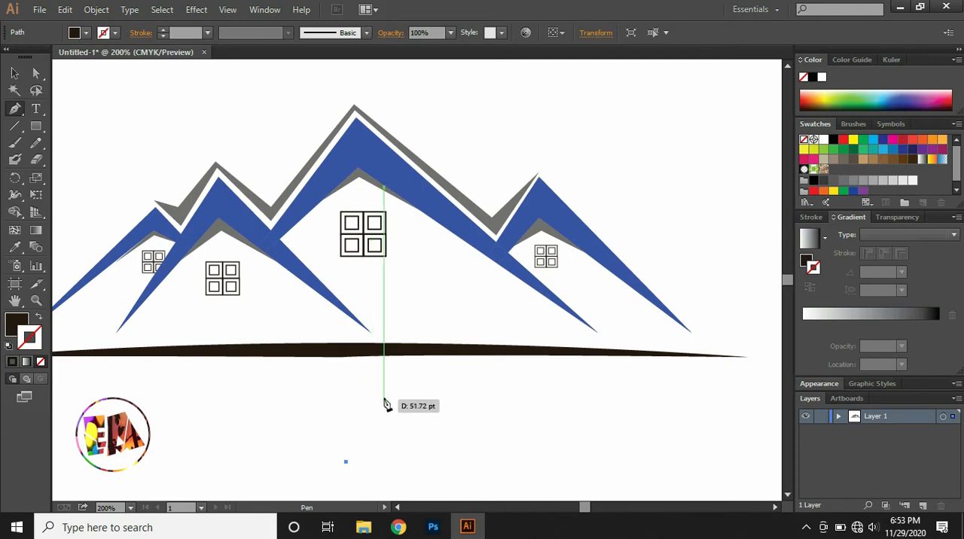
left_click_drag(393, 384, 421, 362)
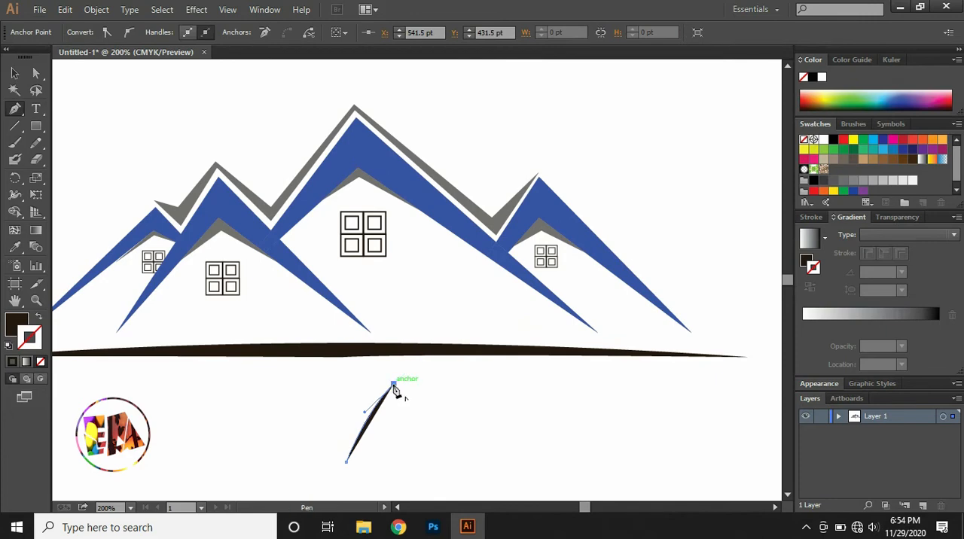
left_click(349, 462)
left_click_drag(354, 476, 345, 493)
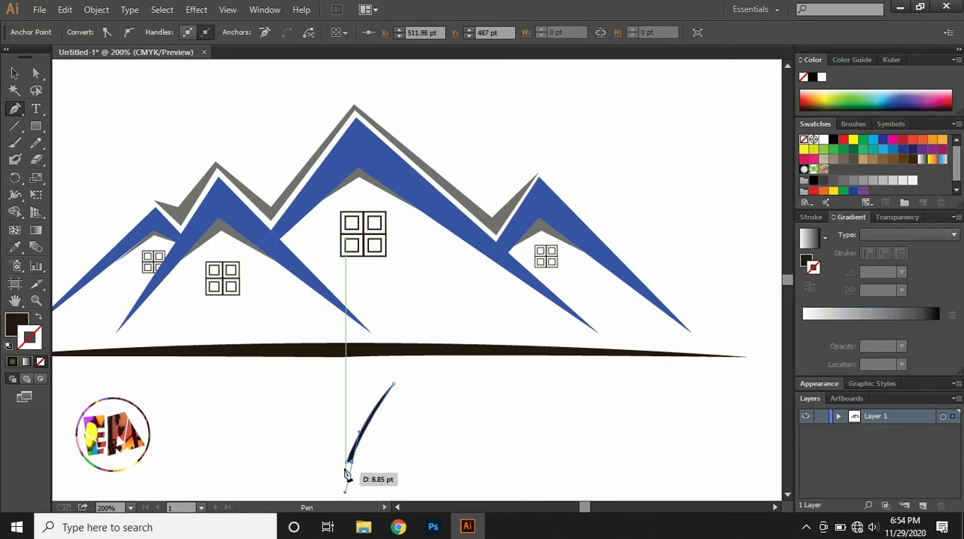
Place a copy of the grass blade on the left end of the ground shape and nudge it into position.
left_click_drag(381, 388, 122, 317)
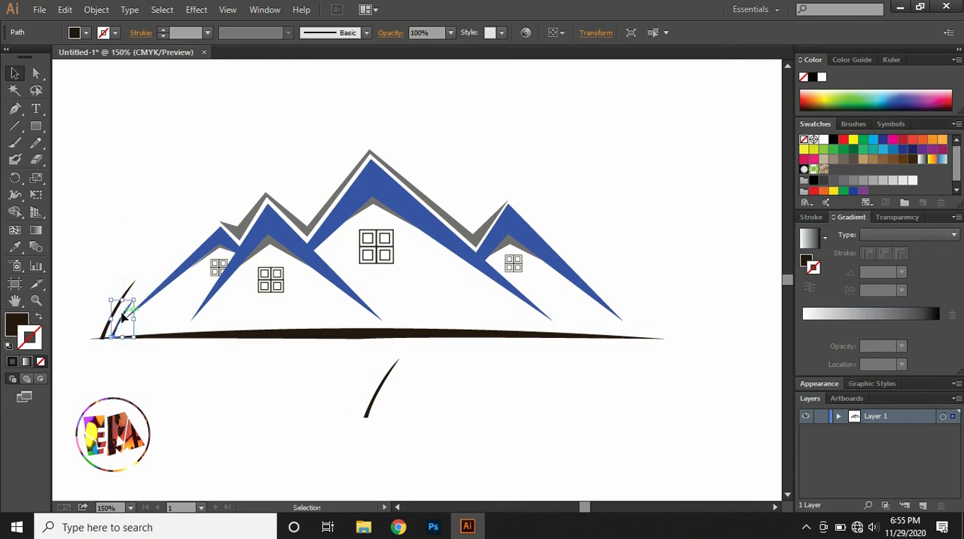
key("ctrl+plus")
key("ctrl+plus")
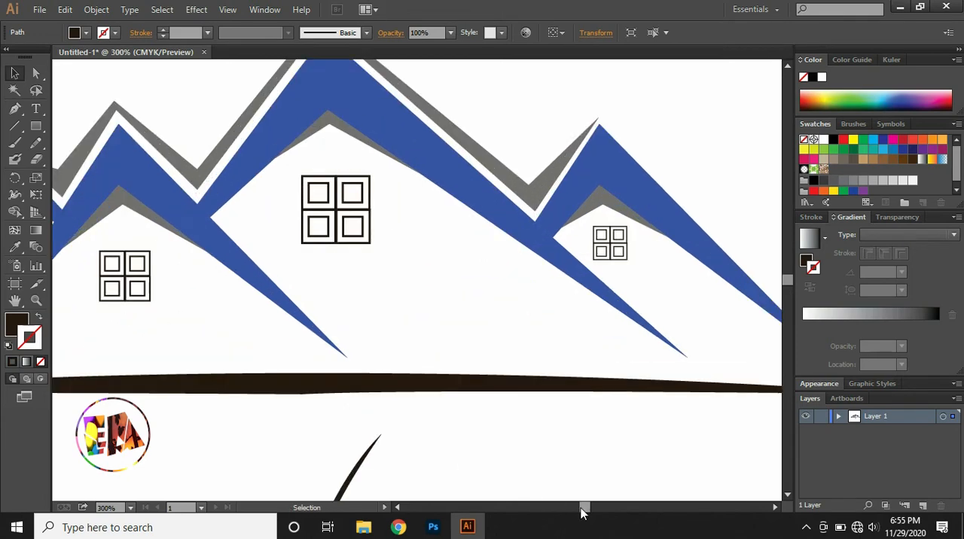
left_click_drag(581, 512, 573, 506)
mouse_move(588, 376)
left_mouse_down()
mouse_move(578, 370)
mouse_move(591, 366)
left_mouse_up()
key("Left")
key("Left")
Add smaller blade copies close beside the tall blade to form a grass tuft, and deselect them.
left_click(588, 368)
key("Left")
key("Left")
key("Left")
left_click_drag(622, 317, 614, 348)
key("Left")
key("Left")
left_click(508, 333)
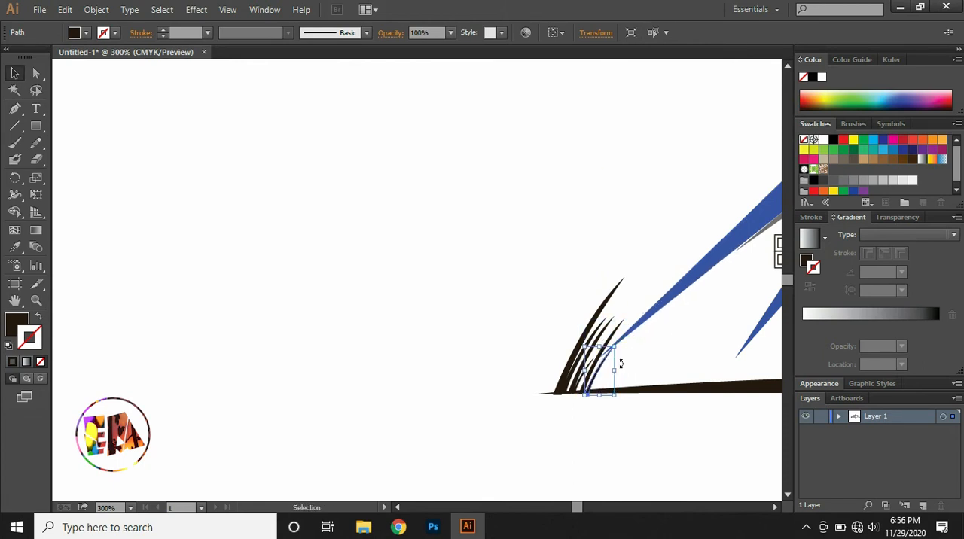
left_click(468, 334)
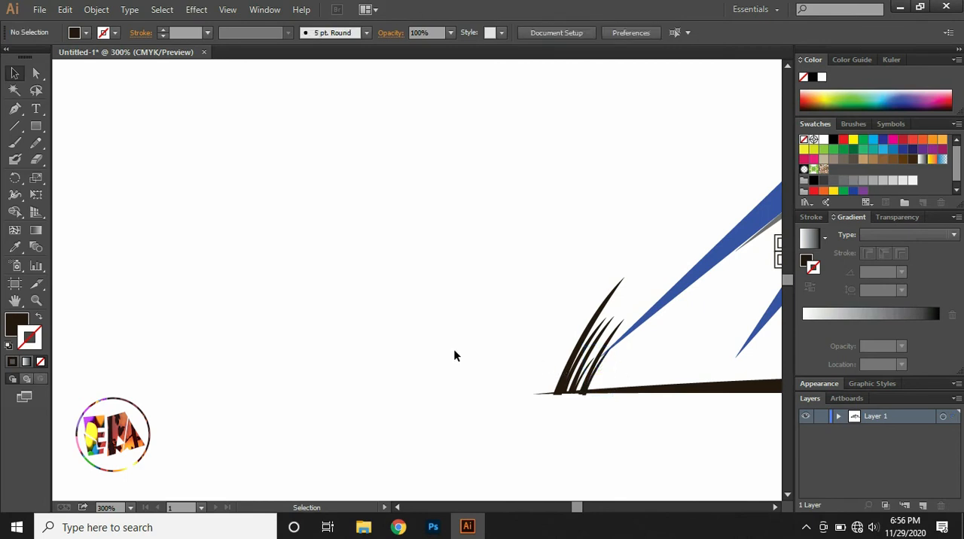
Group the grass tuft's blades and place two copies of the tuft beside it on the left end of the ground shape.
key("ctrl+minus")
key("ctrl+minus")
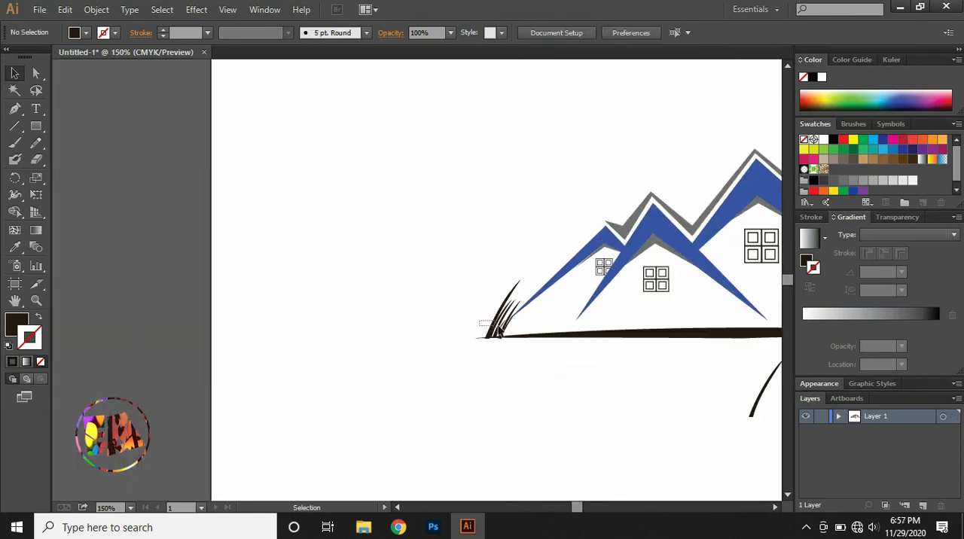
left_click(521, 328)
key("ctrl+g")
left_click_drag(580, 507, 585, 508)
left_click_drag(221, 320, 260, 323, "alt")
Ungroup the outermost tuft copy and delete its tall blade, keeping the short blades.
right_click(263, 319)
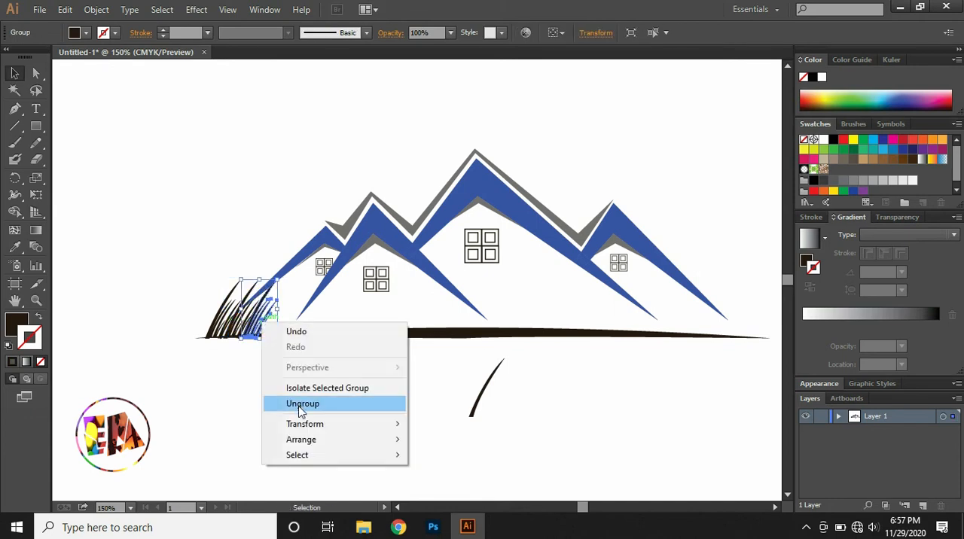
left_click(299, 411)
left_click(263, 381)
left_click(254, 291)
key("Delete")
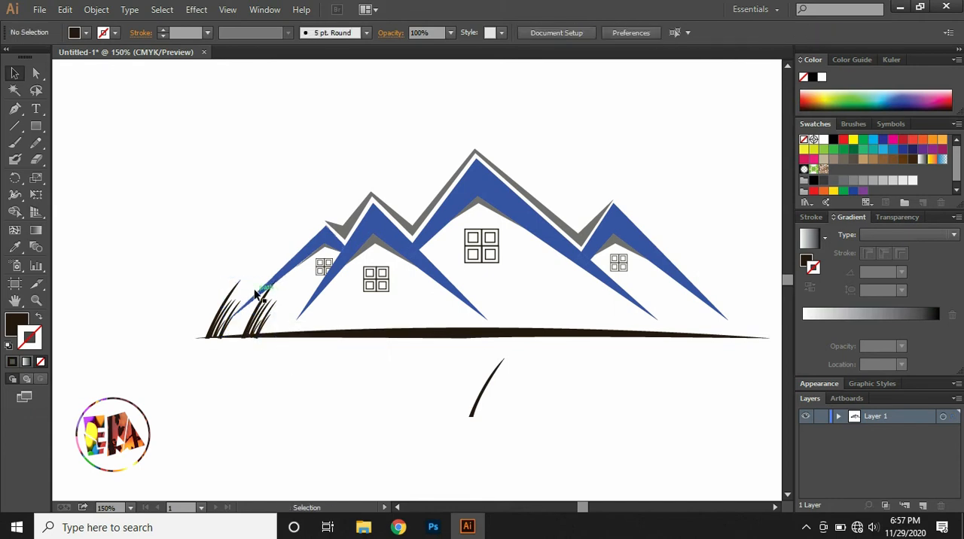
key("ctrl+z")
left_click(260, 294)
left_click(268, 293)
key("Delete")
Ungroup the middle tuft copy and remove its tall blade, keeping the short blades.
left_click(247, 294)
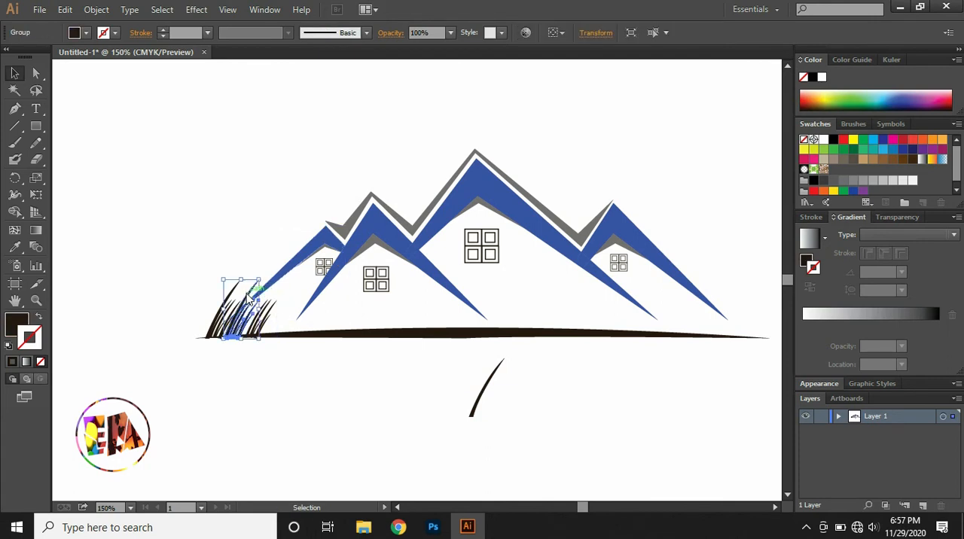
right_click(246, 292)
left_click(271, 383)
left_click(239, 377)
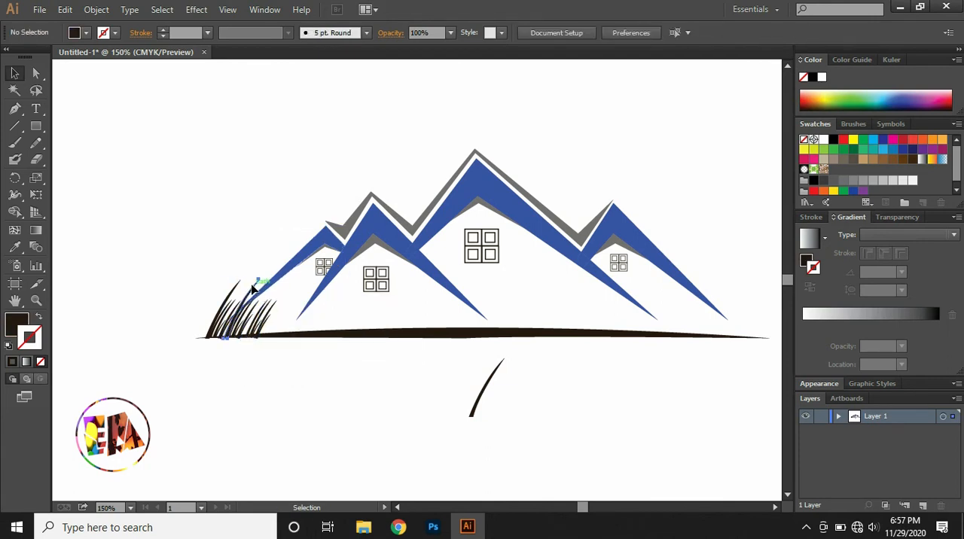
left_click(235, 332)
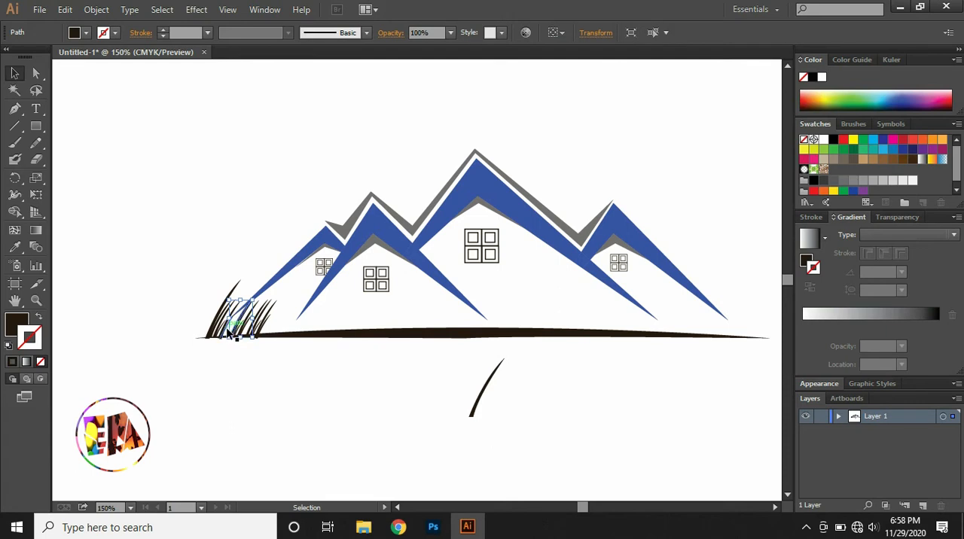
Shift the short copied blades left to even out the gaps beside the original tuft, and deselect them.
left_click(260, 360)
left_click_drag(278, 322, 232, 325)
key("Left")
key("Left")
key("Left")
key("Left")
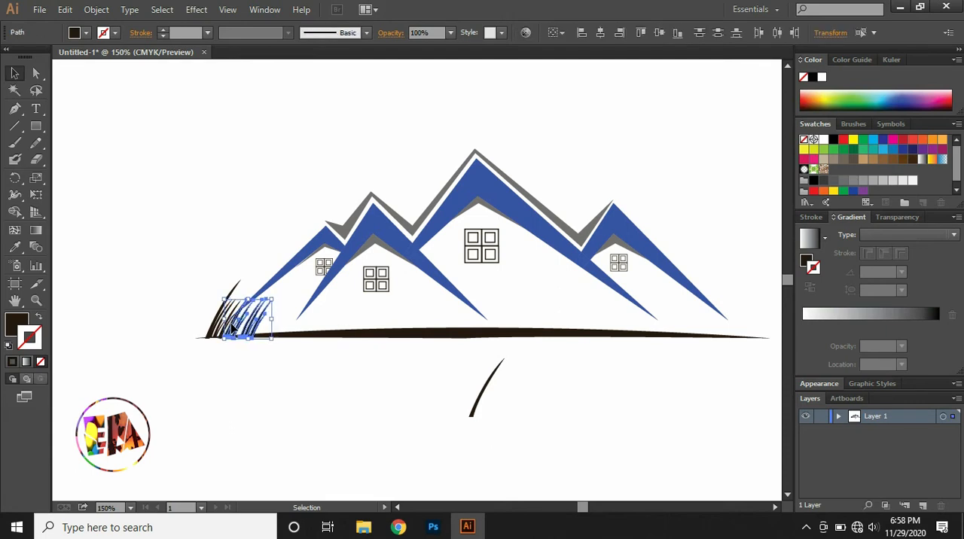
left_click(276, 325)
left_click(246, 330)
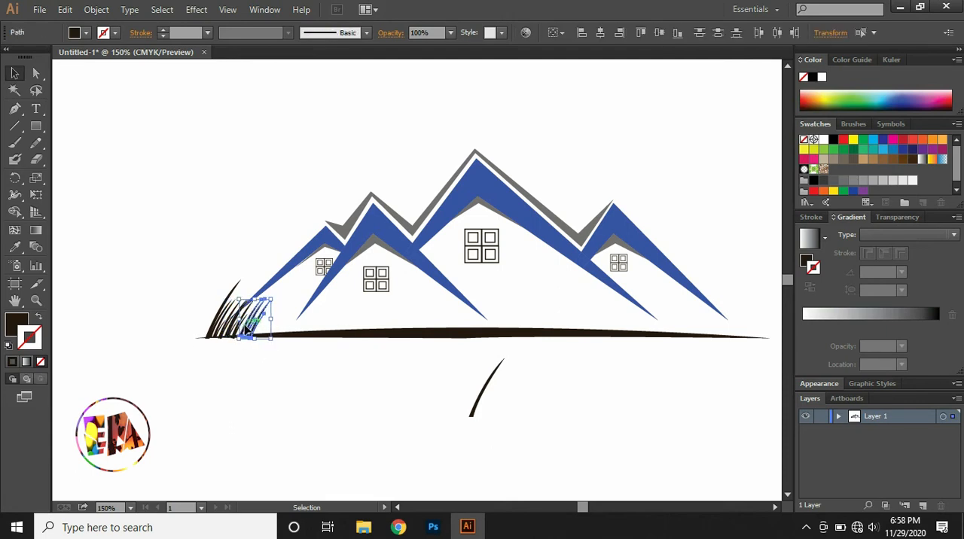
left_click(264, 370)
Duplicate the widened grass tuft repeatedly along the ground shape until grass covers it from end to end.
left_click_drag(204, 325, 330, 325)
left_click_drag(332, 325, 431, 323)
left_click_drag(433, 321, 519, 326)
left_click_drag(519, 326, 614, 322)
left_click_drag(614, 321, 658, 324)
left_click_drag(660, 326, 704, 328)
left_click_drag(703, 326, 749, 327)
left_click(729, 348)
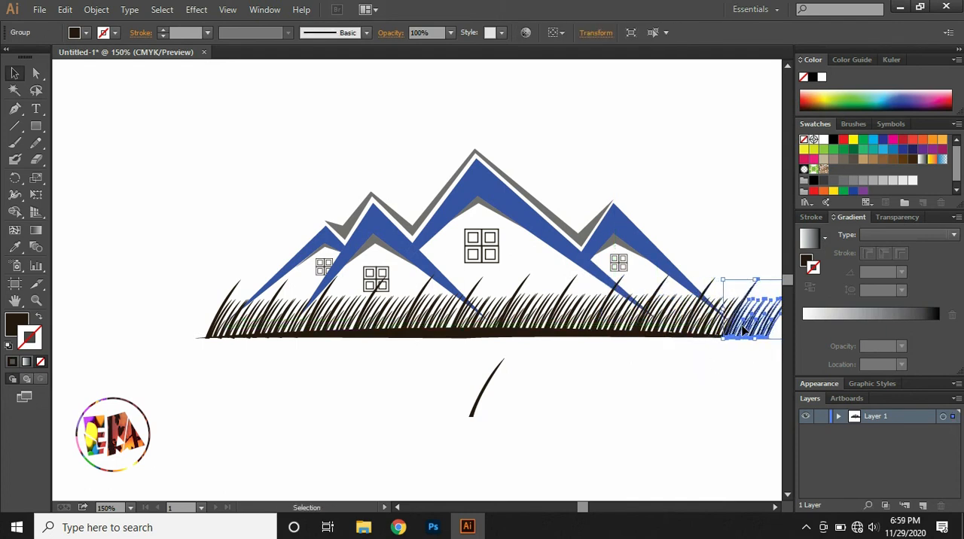
left_click(741, 372)
Delete the spare blade below the ground and group all the grass with the ground shape.
left_click(482, 398)
key("Delete")
key("ctrl+minus")
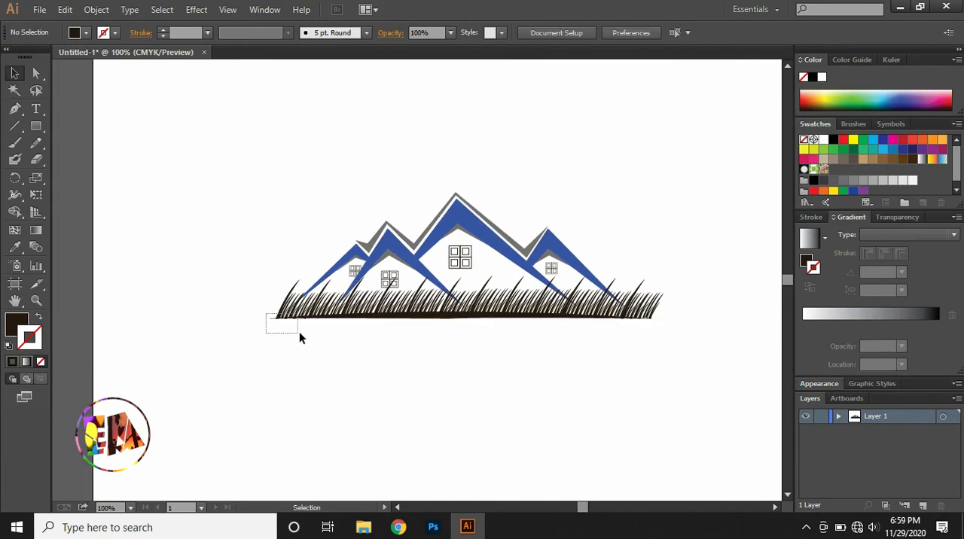
left_click_drag(426, 337, 673, 360)
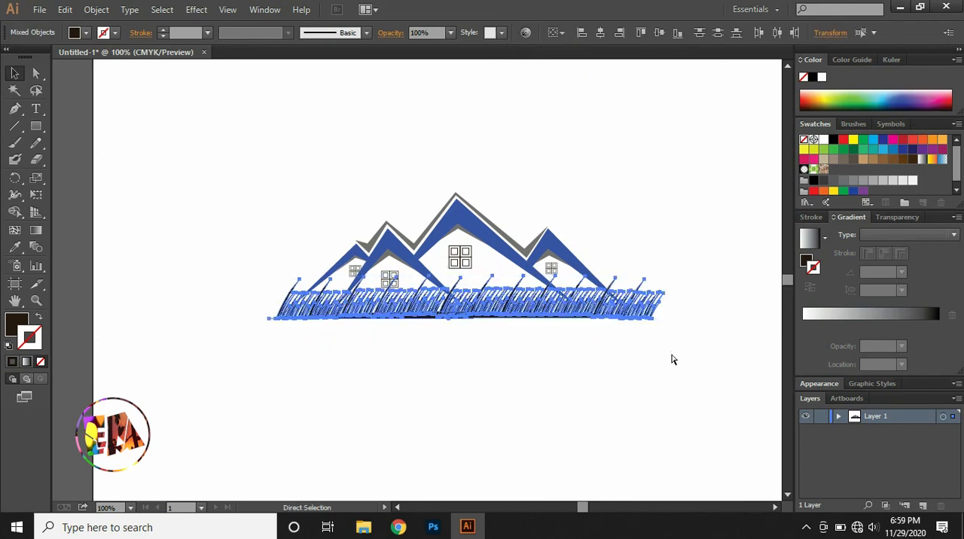
key("ctrl+g")
Nudge the grass and ground group slightly down beneath the peaks and deselect it.
key("Down")
key("Down")
key("Down")
key("Down")
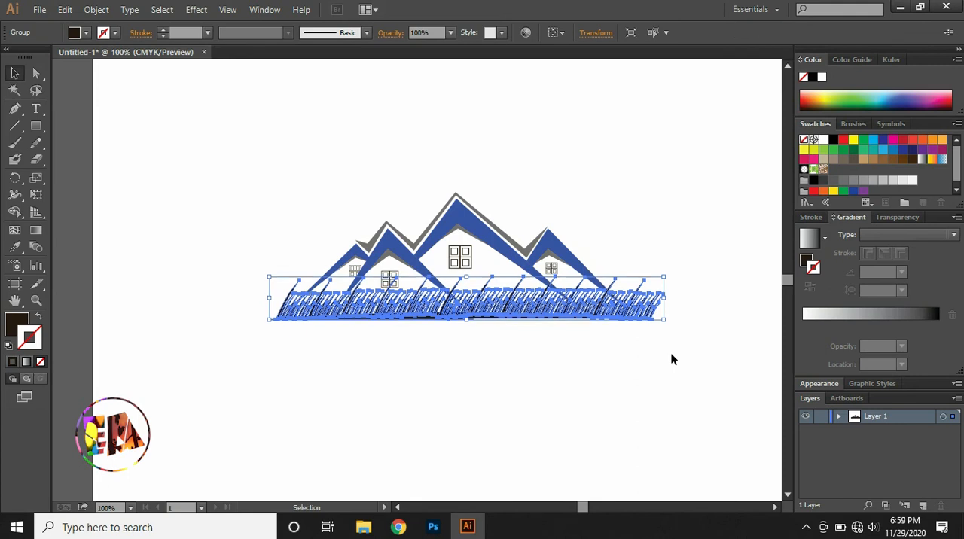
key("Down")
key("Down")
key("Down")
key("Down")
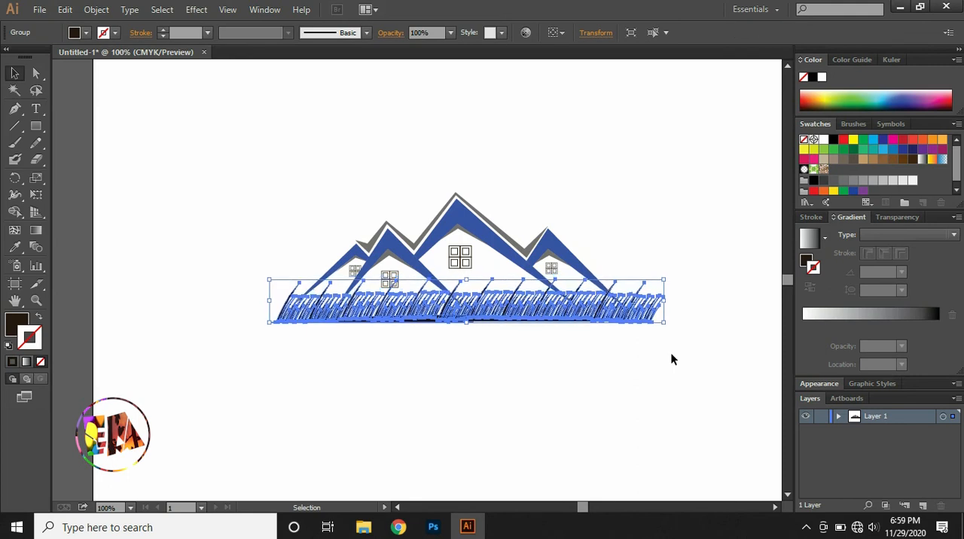
key("Down")
key("Down")
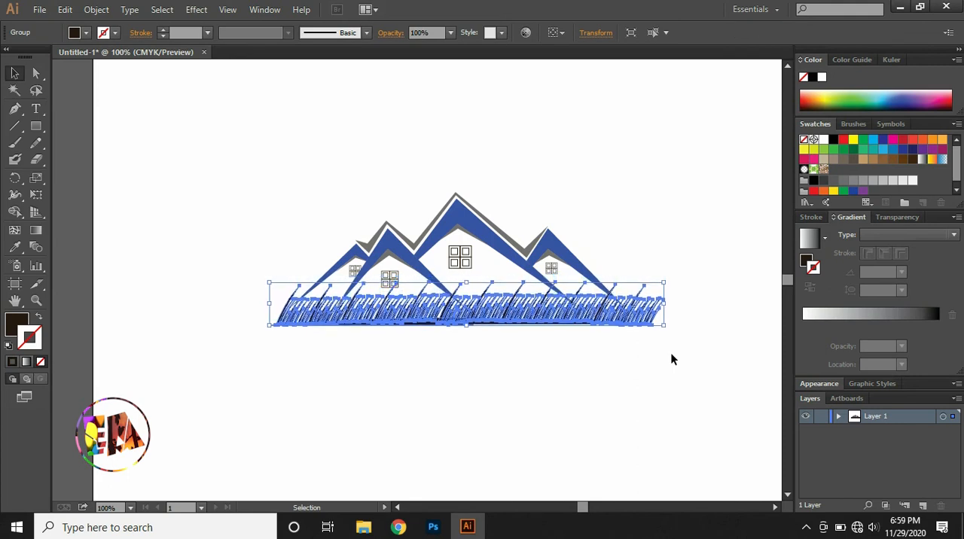
left_click(593, 359)
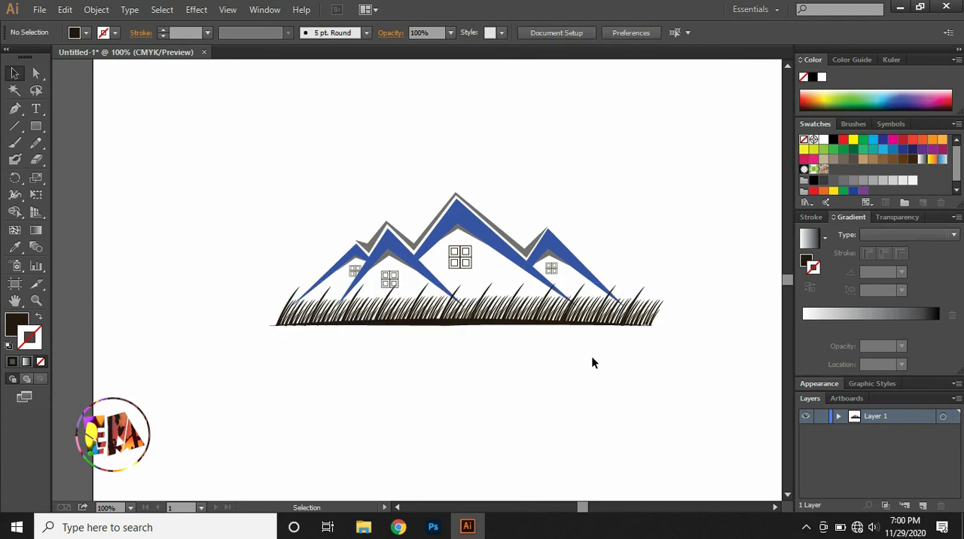
Recolor the grass and ground group green with fill #28a01f and deselect it.
left_click(295, 324)
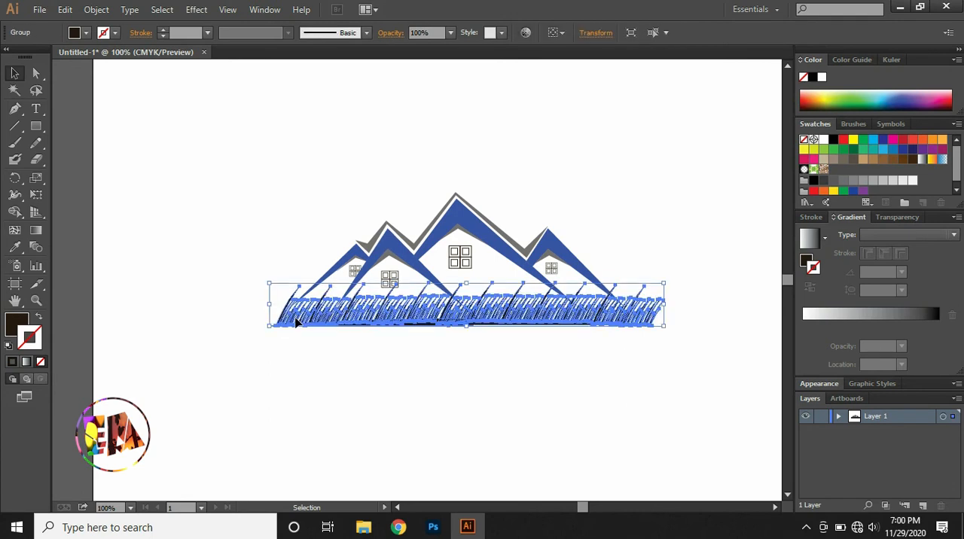
double_click(17, 322)
left_click_drag(510, 336, 510, 294)
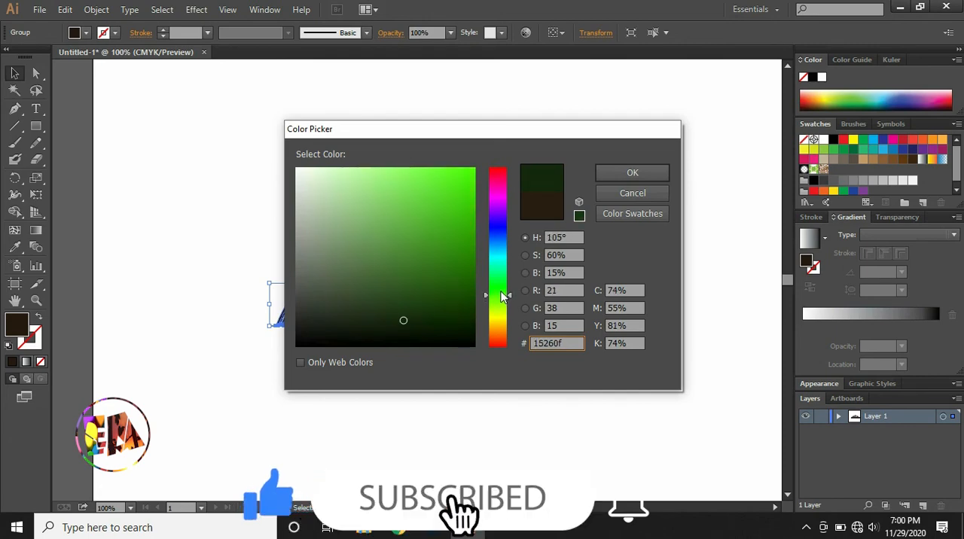
left_click_drag(404, 322, 470, 167)
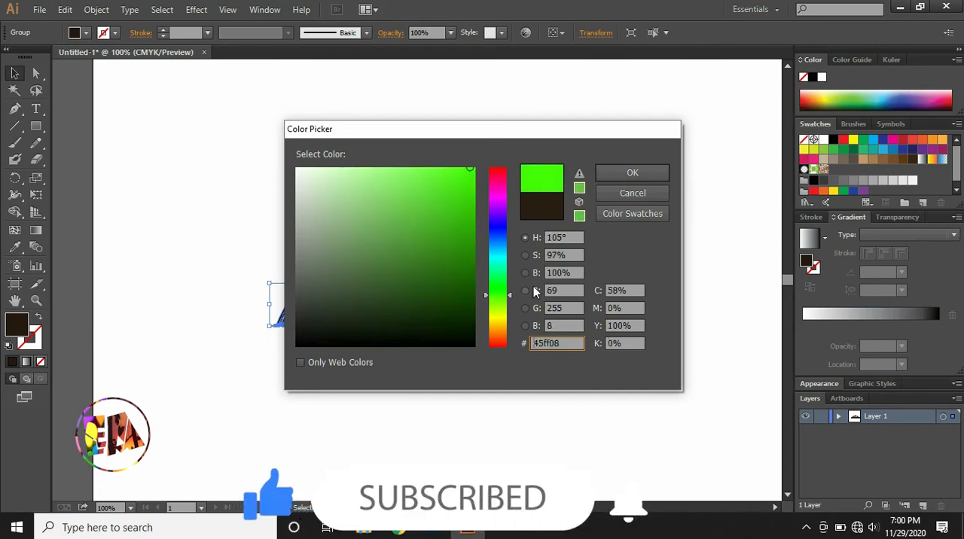
left_click_drag(511, 298, 508, 290)
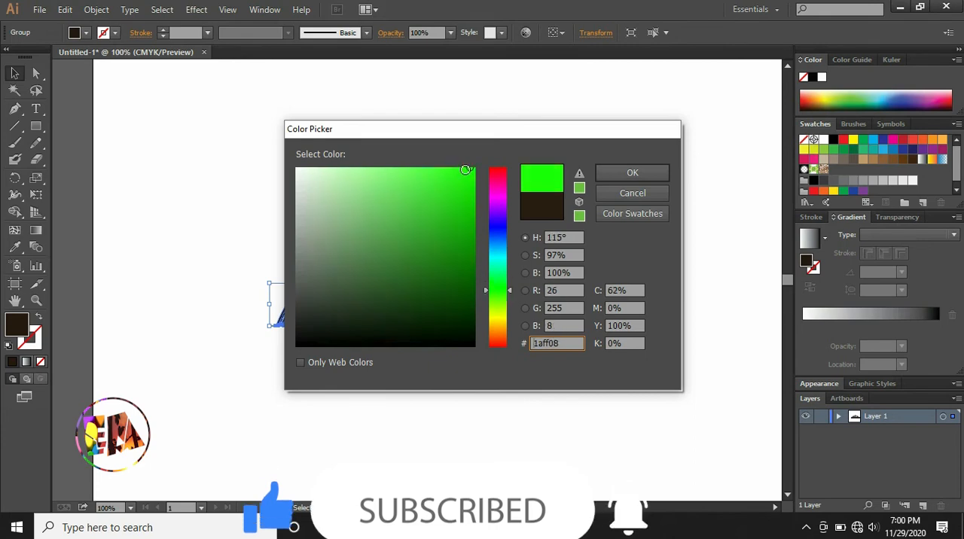
left_click(449, 239)
left_click_drag(450, 239, 442, 235)
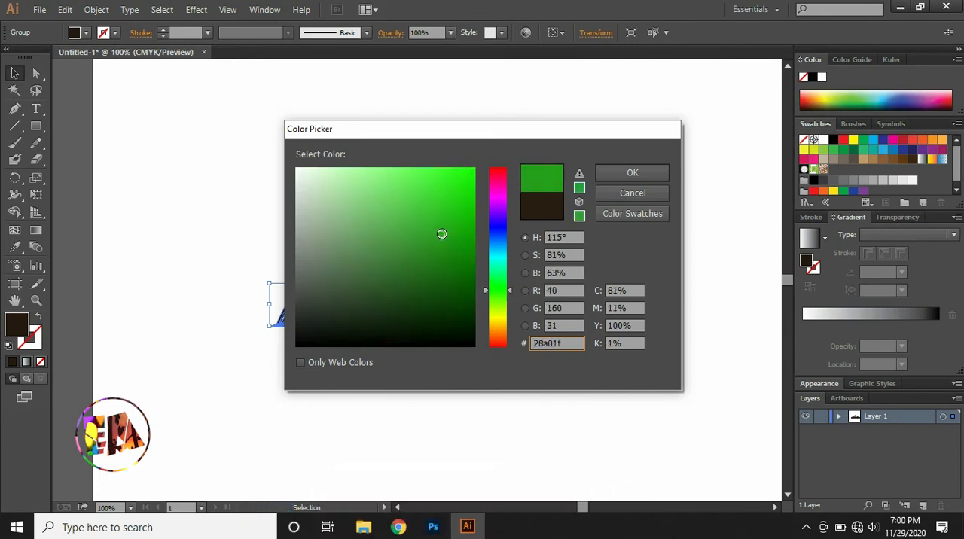
left_click(637, 173)
left_click(559, 171)
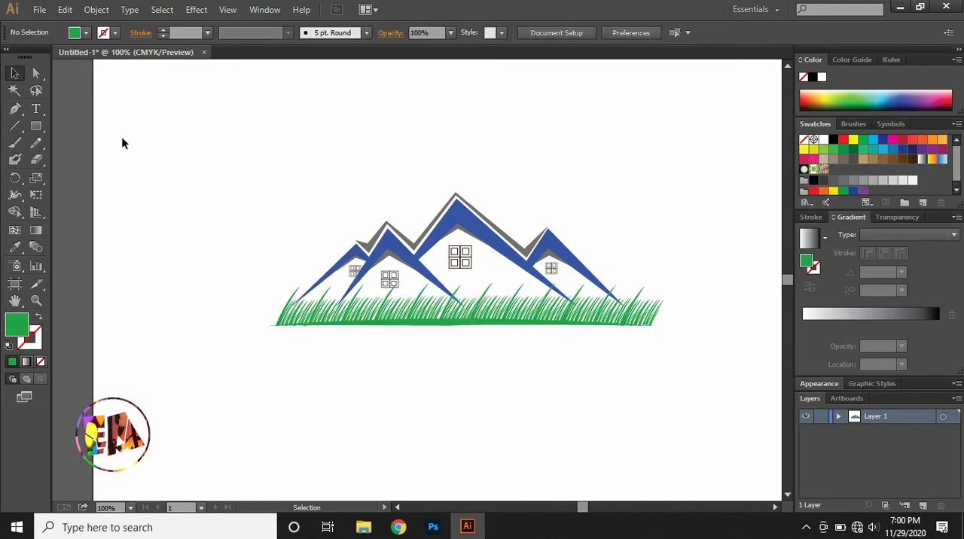
Draw a small closed four-petal flower shape with the Pencil tool in the empty area above and left of the mountains.
left_click(15, 109)
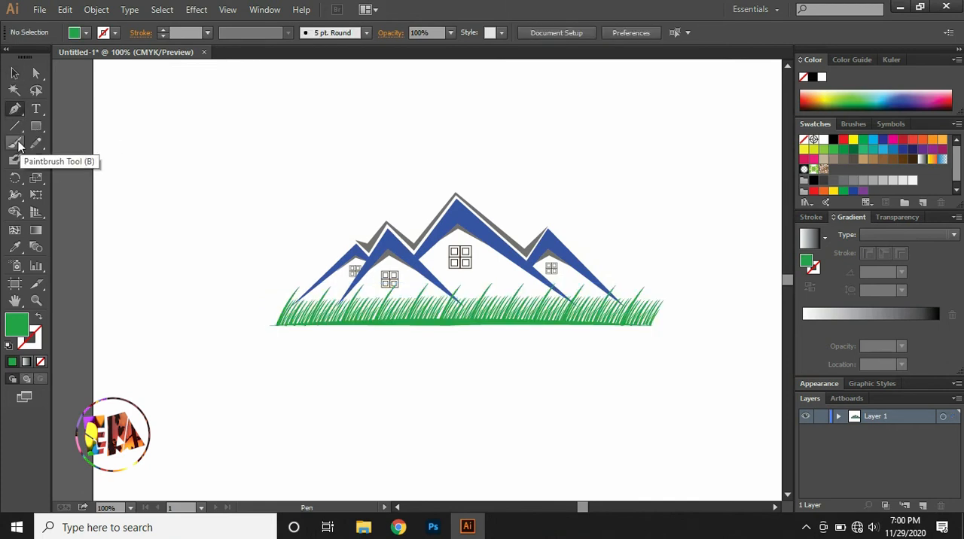
left_click(35, 143)
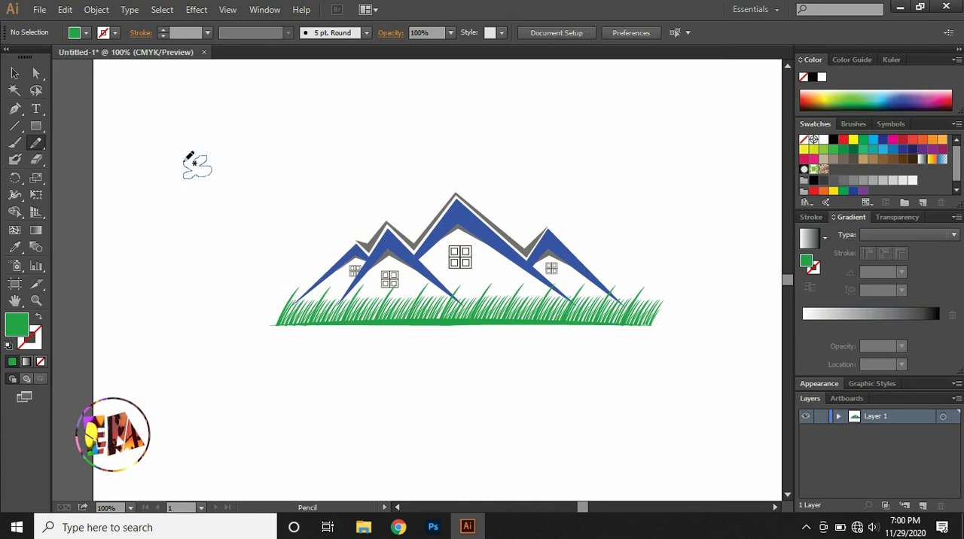
left_click_drag(197, 164, 199, 161)
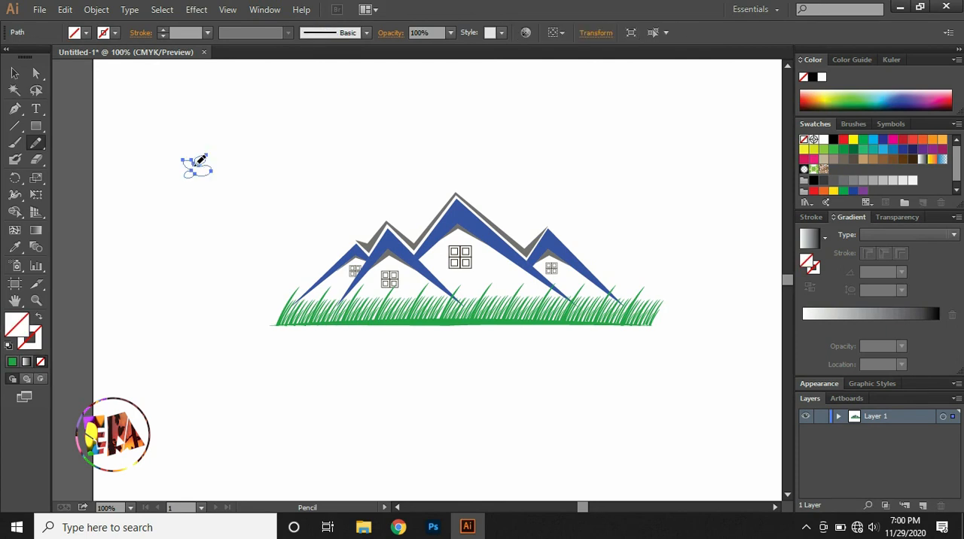
left_click(15, 73)
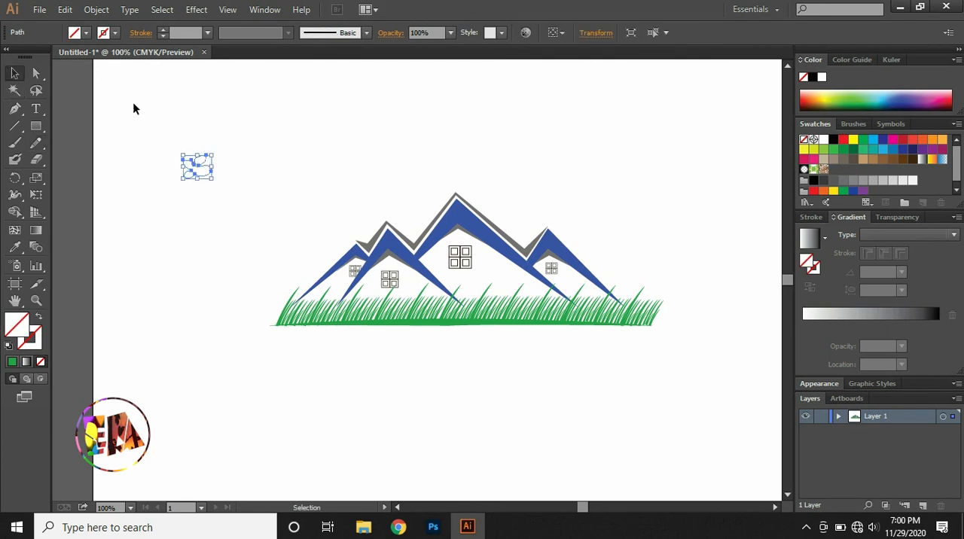
Fill the four-petal flower shape with bright yellow.
double_click(17, 324)
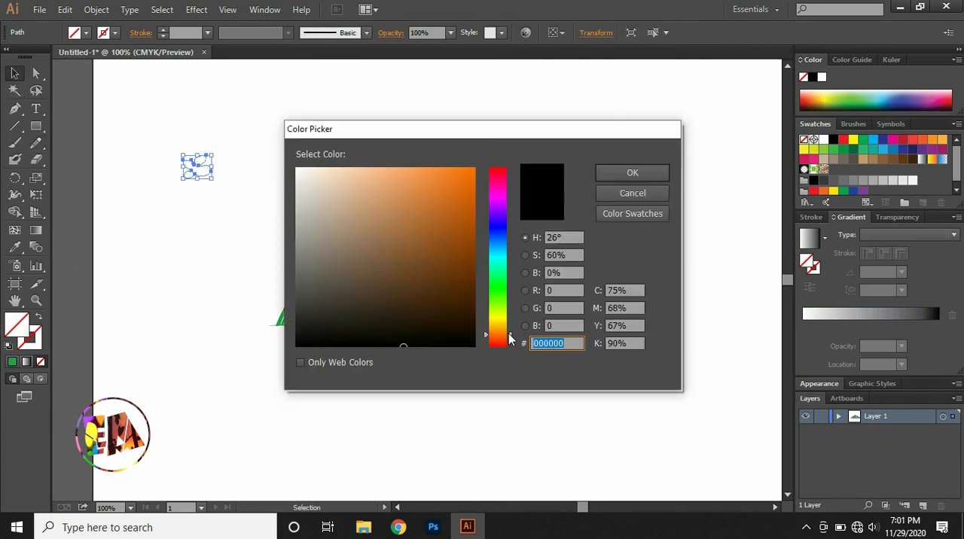
left_click_drag(510, 340, 511, 317)
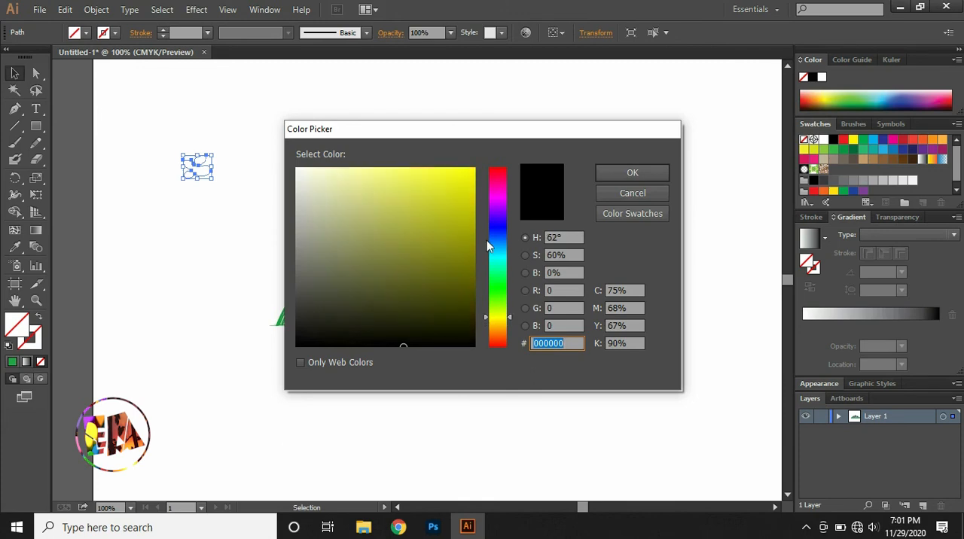
left_click(456, 172)
left_click(631, 176)
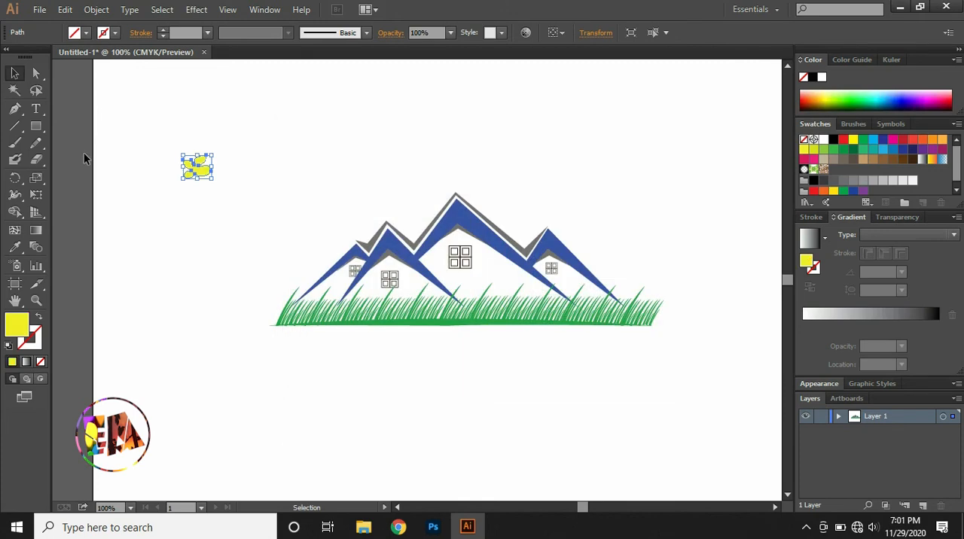
left_click(15, 109)
left_click(130, 123)
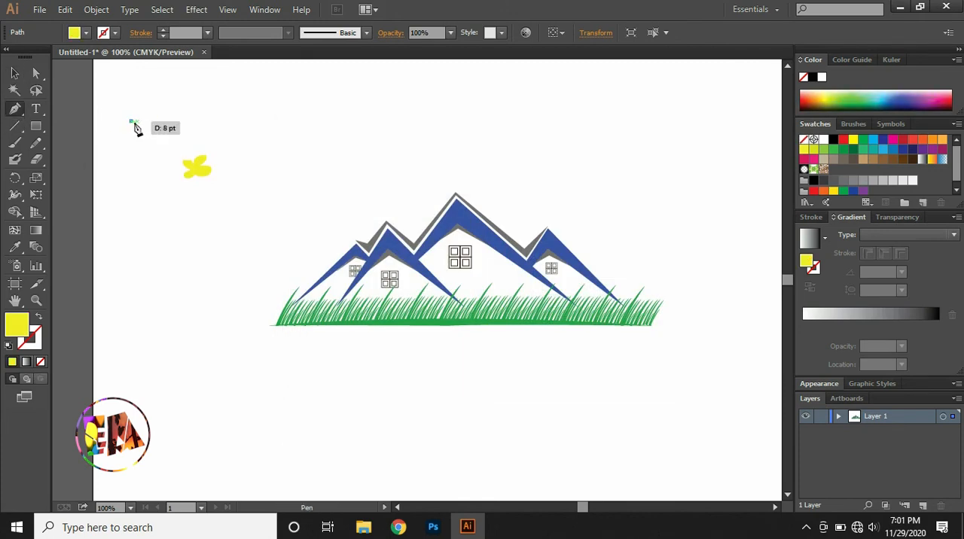
key("ctrl+z")
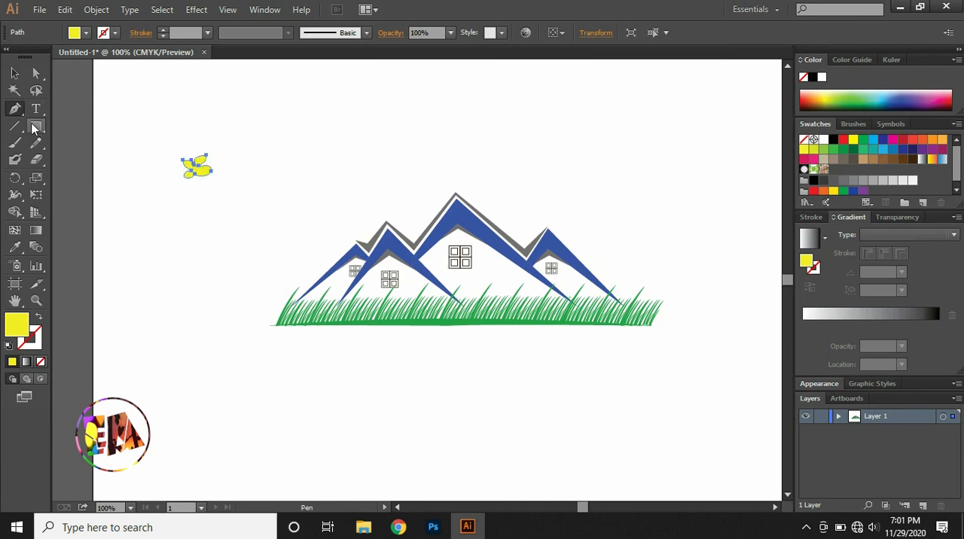
Draw a tiny circle with the Ellipse tool left of the yellow flower and fill it orange (#ff9b0b).
left_click_drag(36, 128, 83, 160)
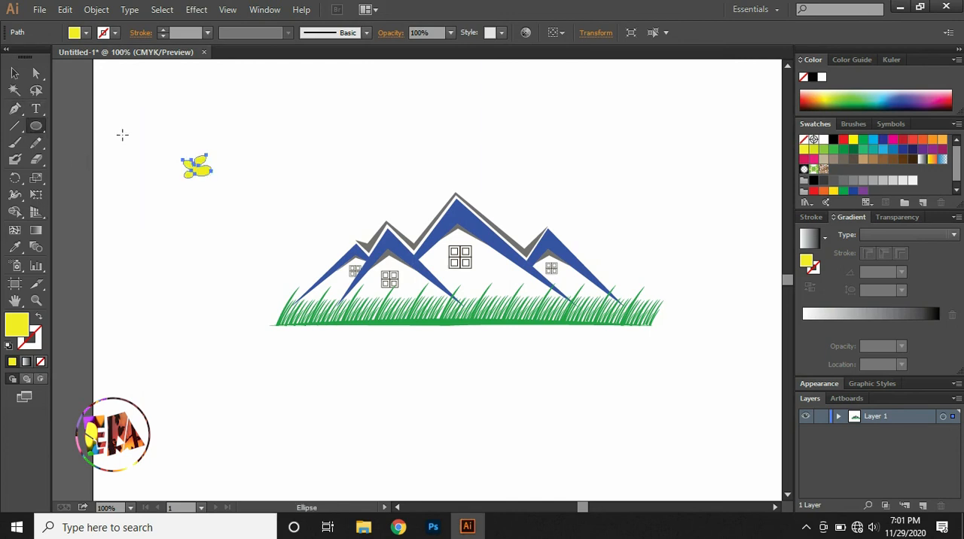
left_click_drag(123, 135, 125, 139)
double_click(18, 331)
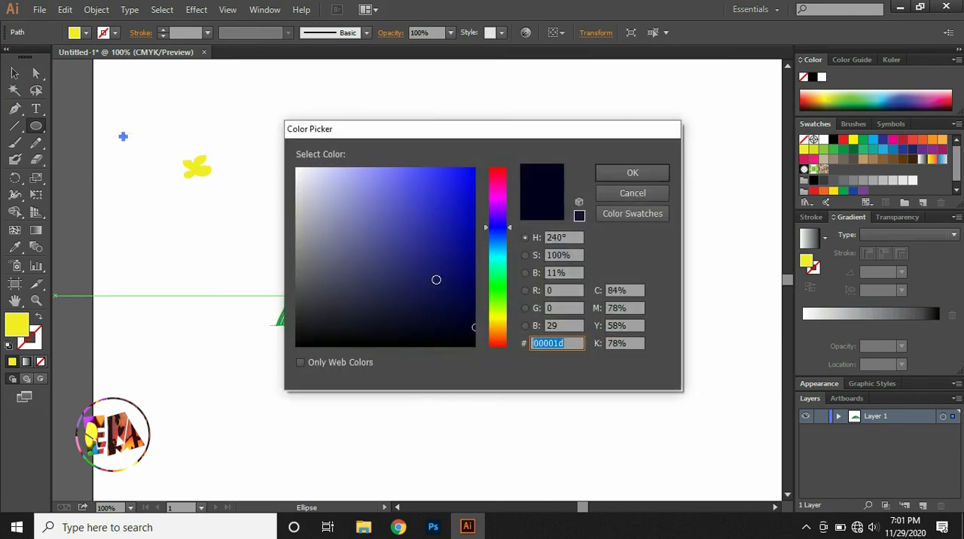
left_click_drag(511, 227, 509, 329)
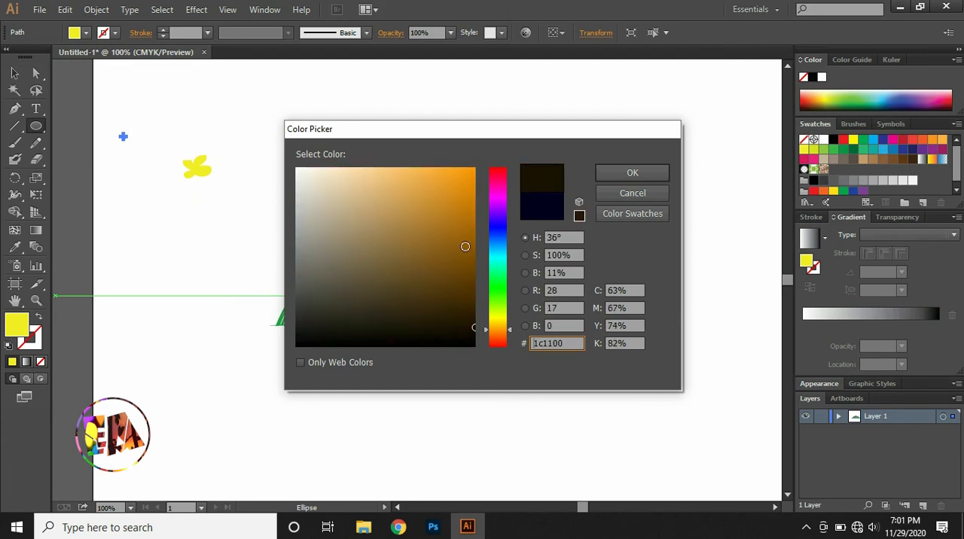
left_click(451, 170)
left_click(614, 173)
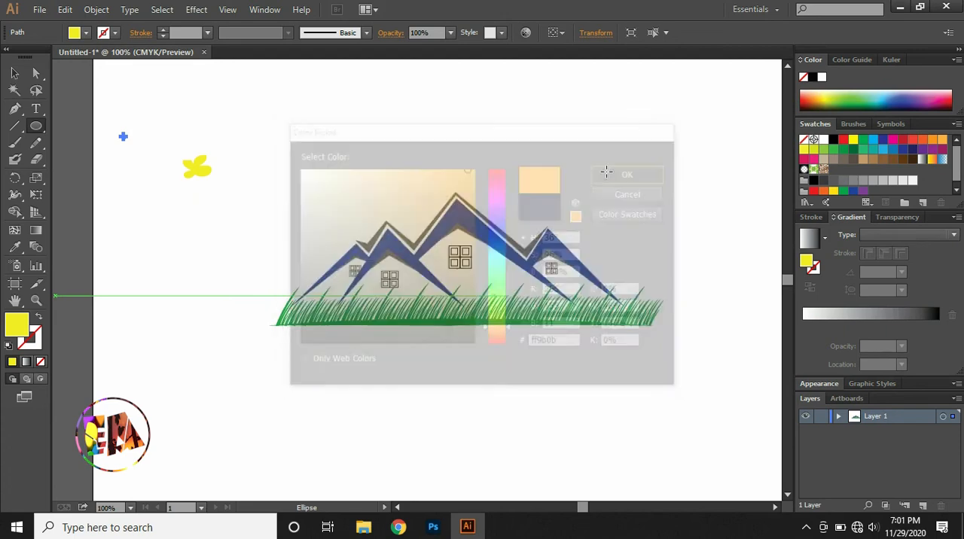
left_click(16, 74)
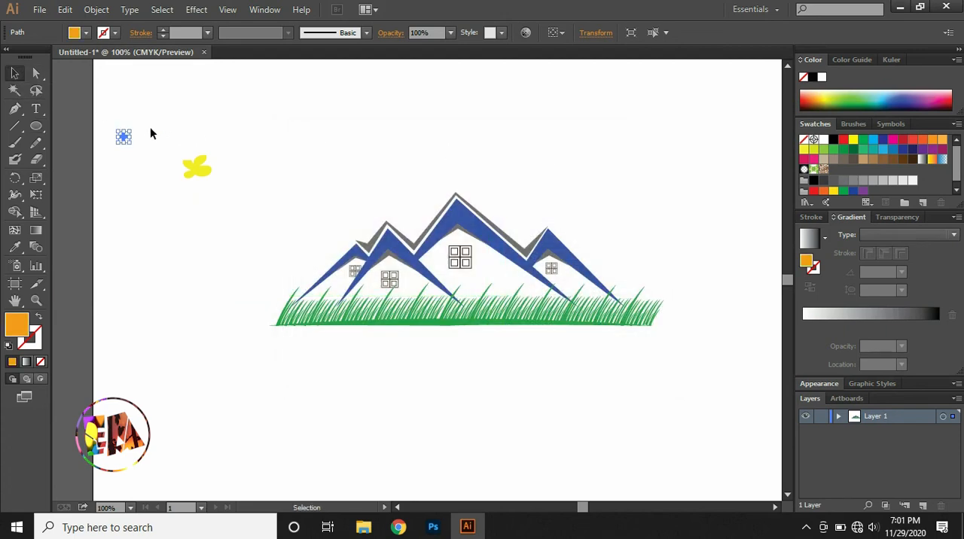
Move the orange circle onto the middle of the yellow four-petal flower and deselect it.
left_click_drag(124, 142, 195, 172)
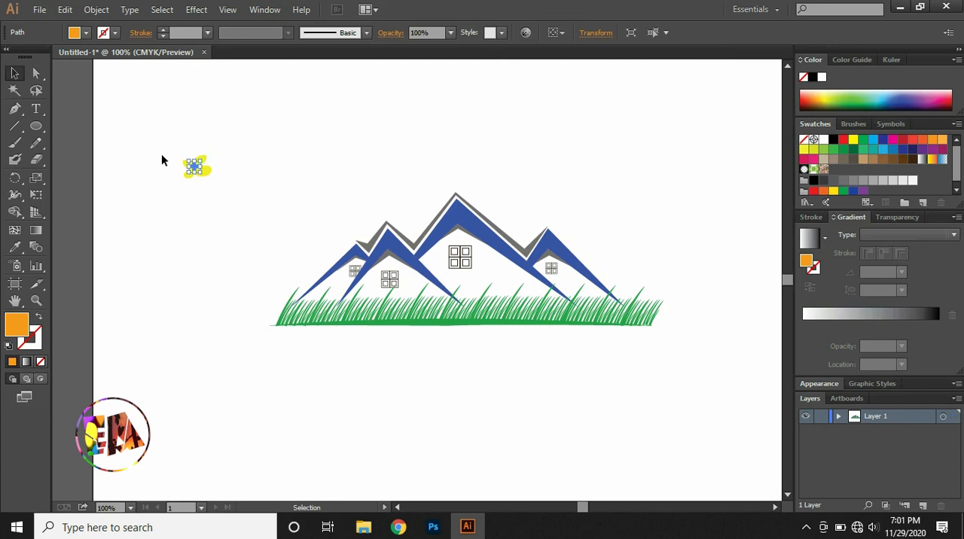
left_click(161, 153)
Place six copies of the finished flower along the top of the grass and resize the rightmost one.
left_click_drag(157, 143, 638, 304)
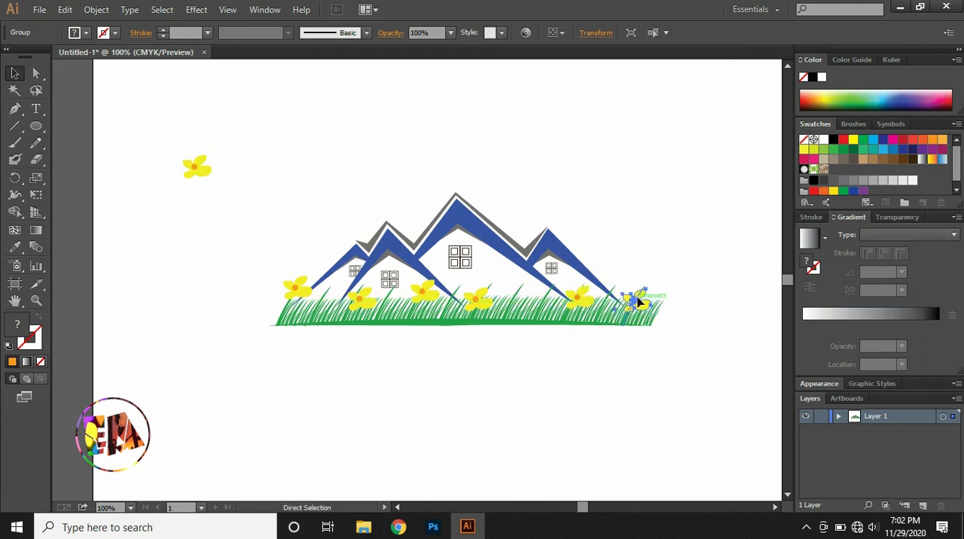
left_click(553, 349)
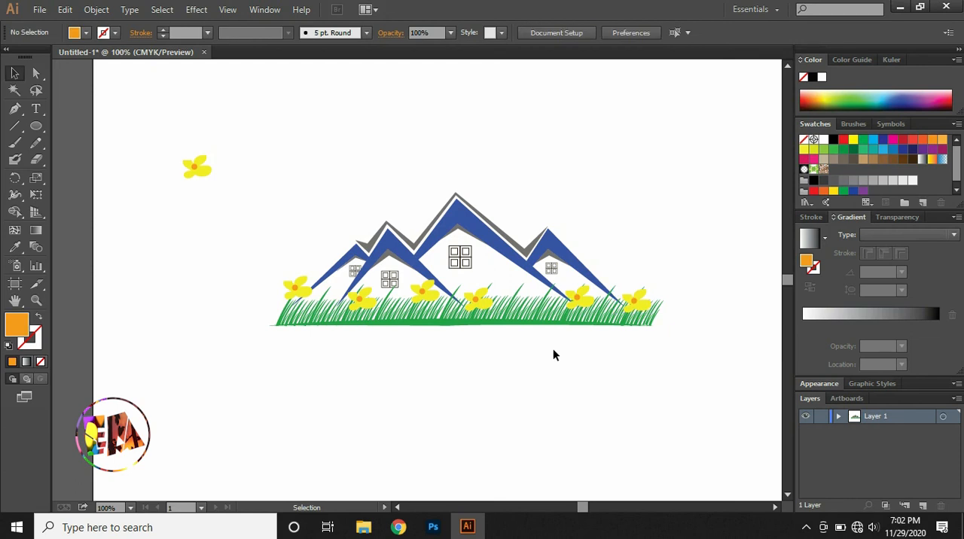
left_click(638, 301)
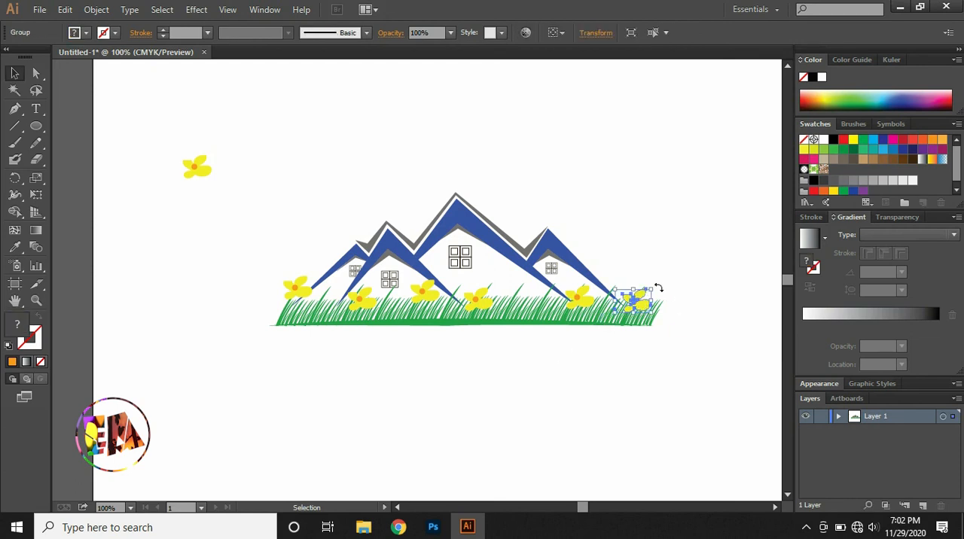
left_click_drag(654, 288, 580, 296)
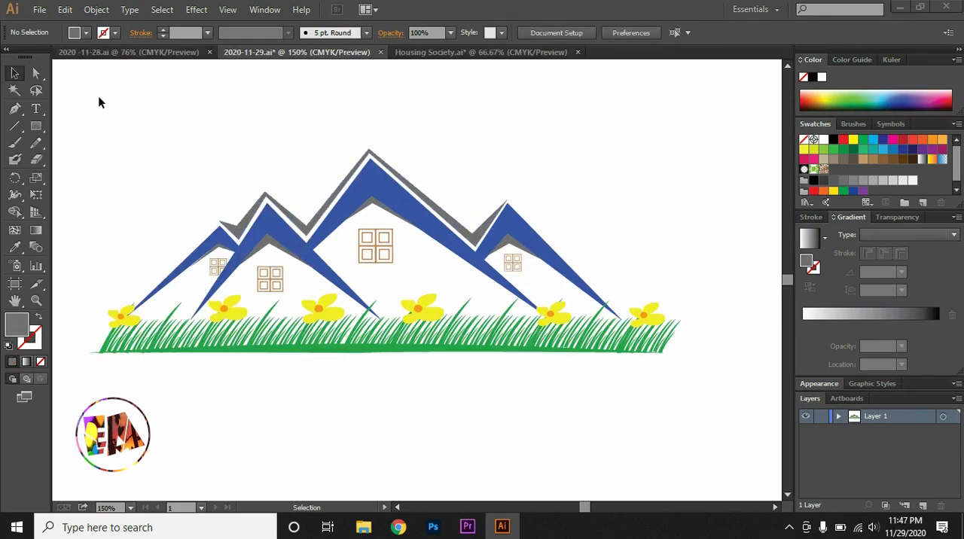
Copy the complete mountain logo artwork, switch to Photoshop and paste it as a Smart Object into Untitled-2.
left_click_drag(131, 175, 684, 435)
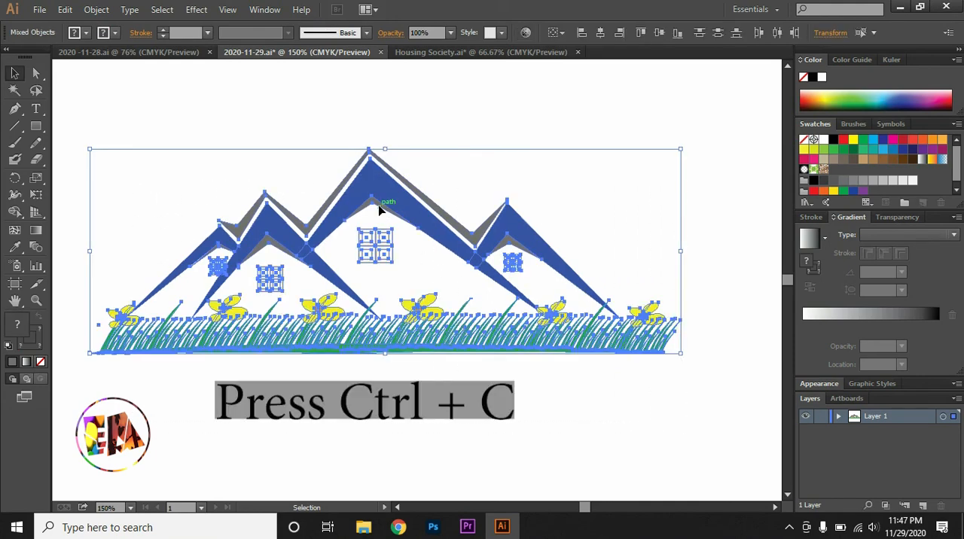
key("ctrl+c")
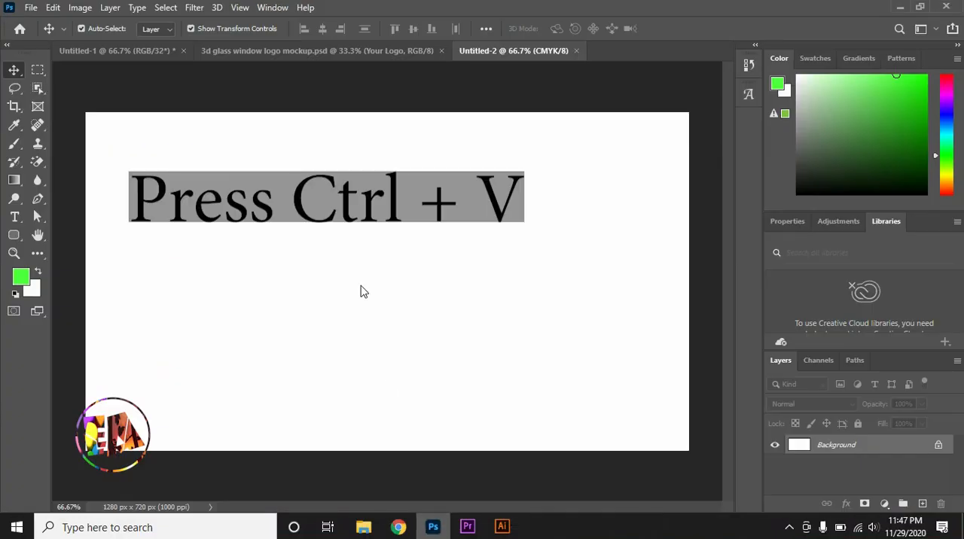
key("ctrl+v")
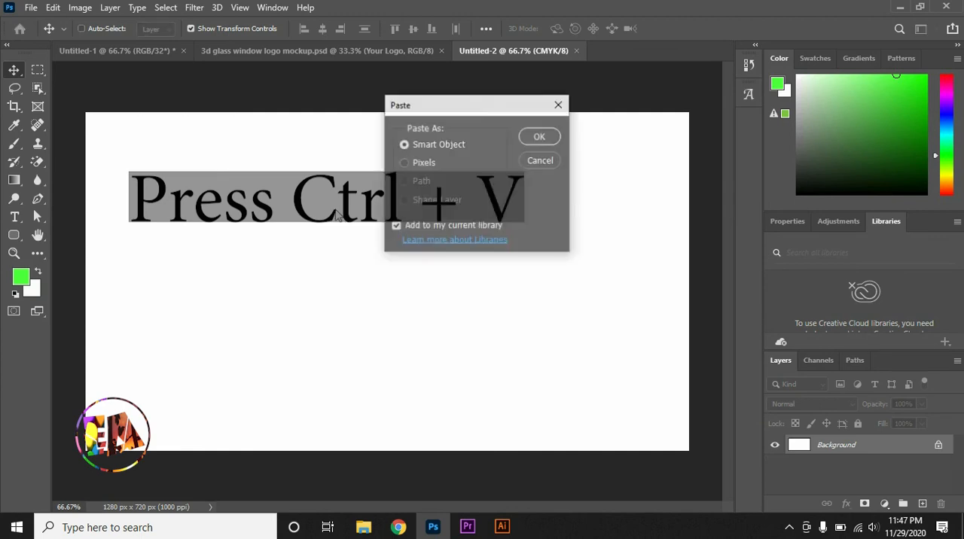
left_click(540, 137)
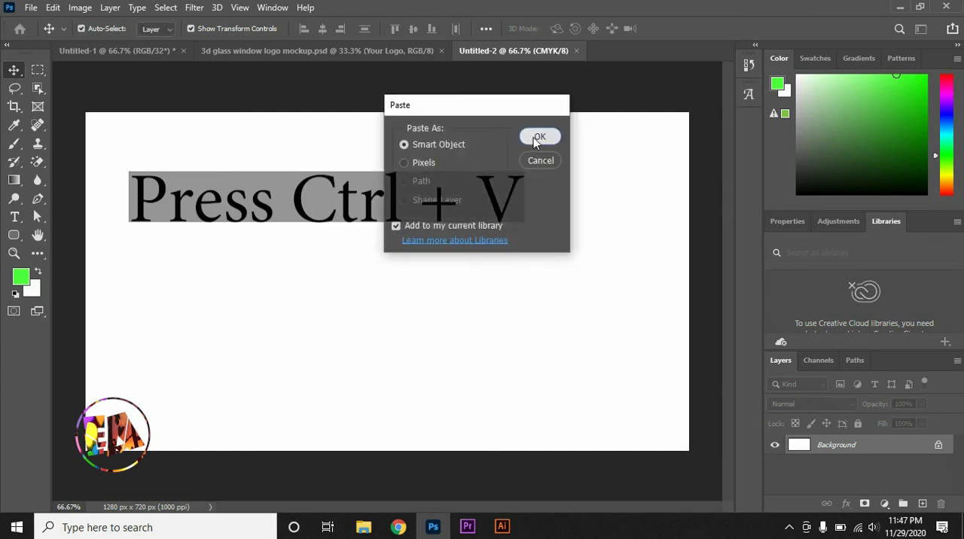
left_click(677, 28)
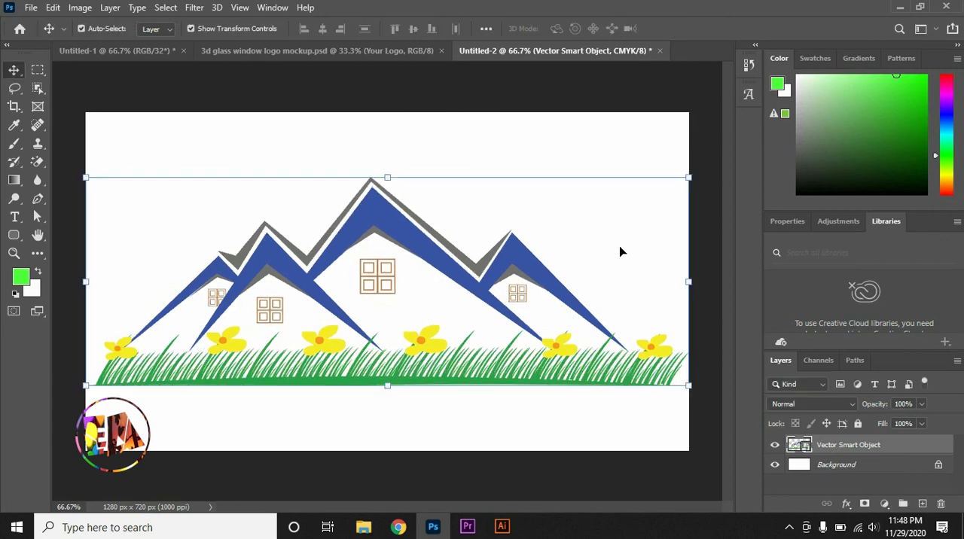
left_click(616, 155)
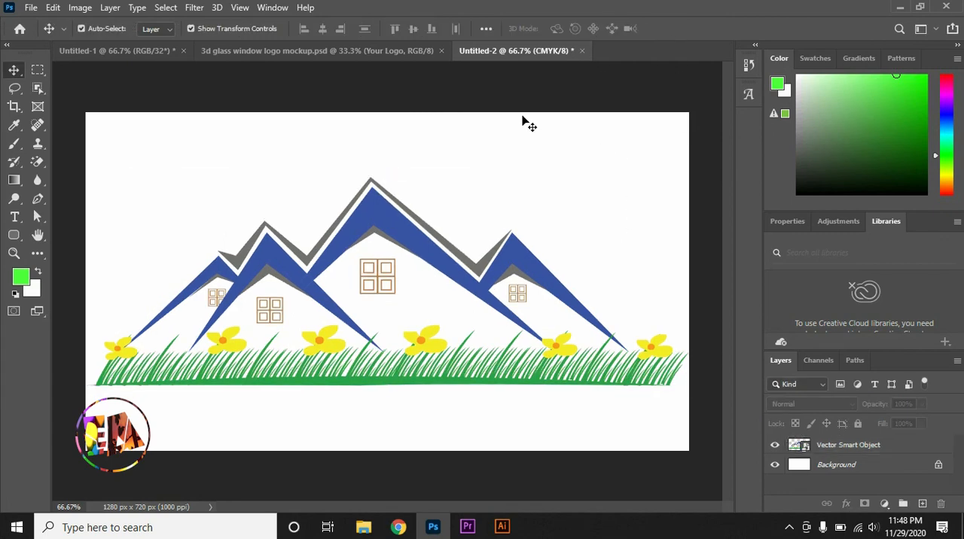
Open the Your Logo smart object of 3d glass window logo mockup.psd and bring the mountain logo from Untitled-2 into it.
left_click(318, 54)
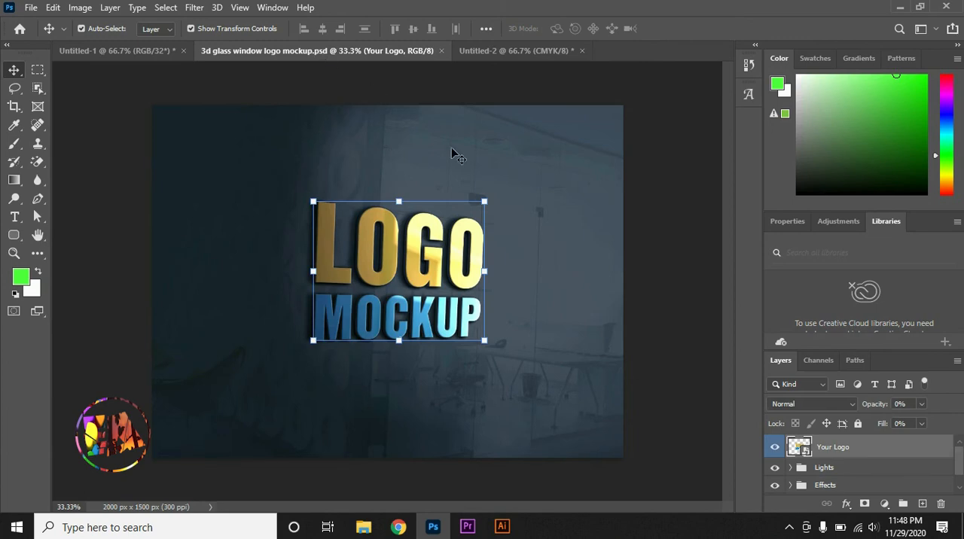
double_click(805, 450)
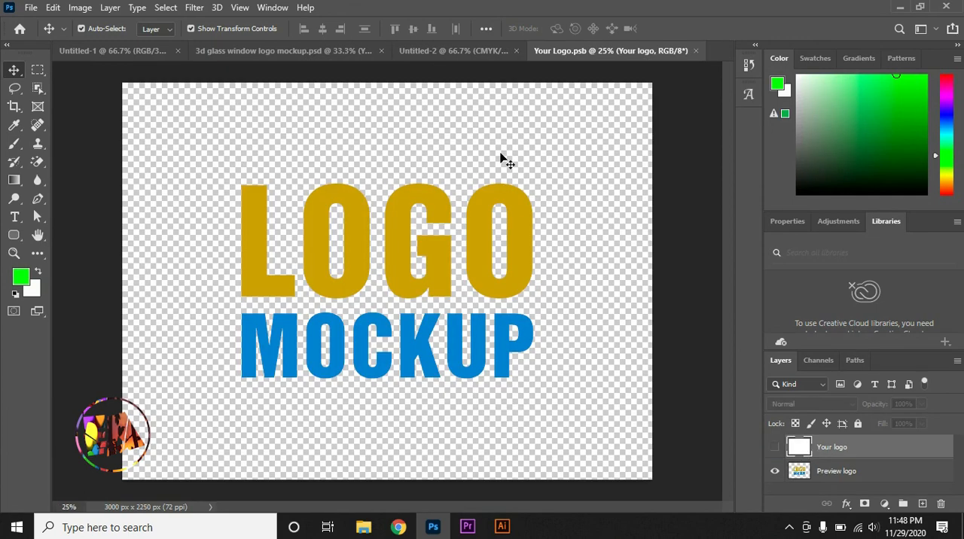
left_click(465, 50)
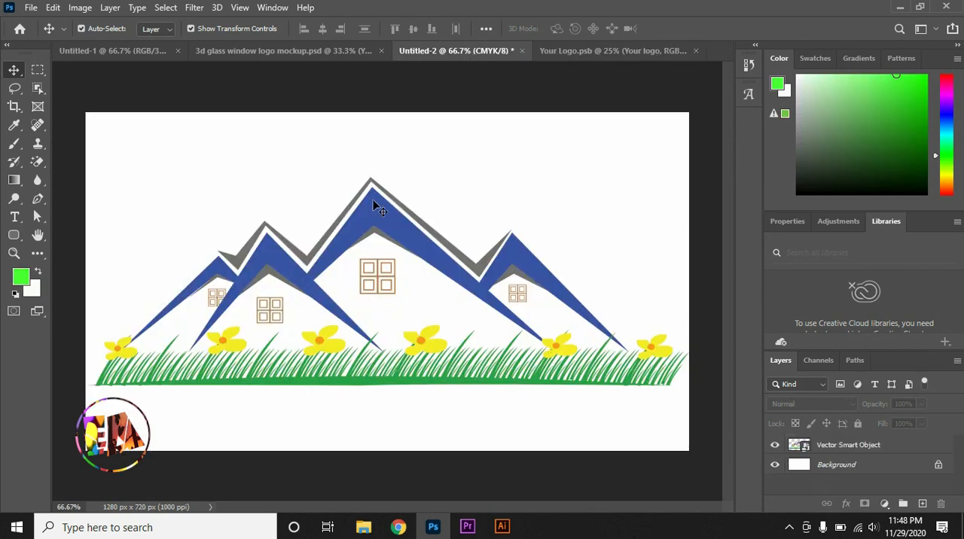
left_click(309, 279)
left_click_drag(309, 279, 366, 280)
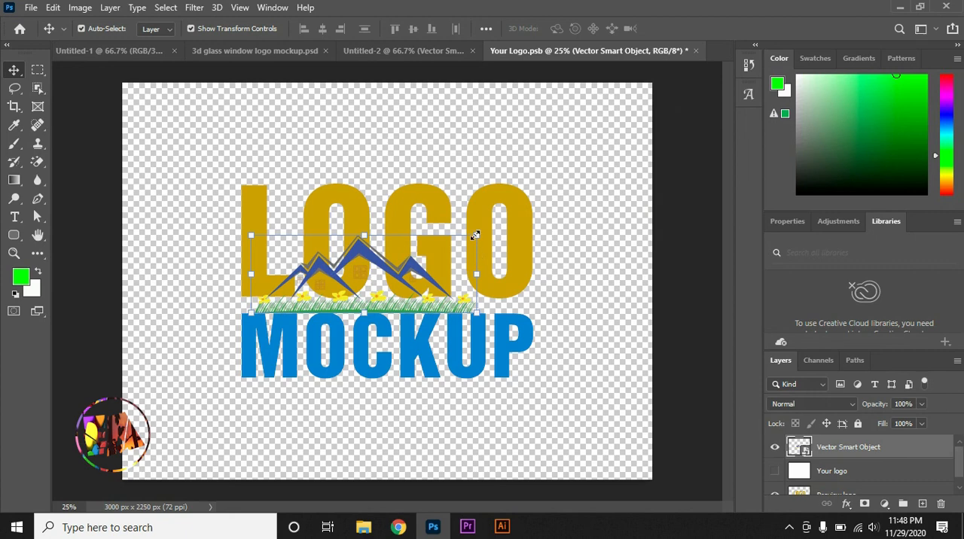
Enlarge the mountain logo to about 519% and center it at X 1500 px, Y 1125 px, nearly spanning the canvas width.
left_click_drag(474, 315, 615, 420)
left_click_drag(388, 316, 317, 288)
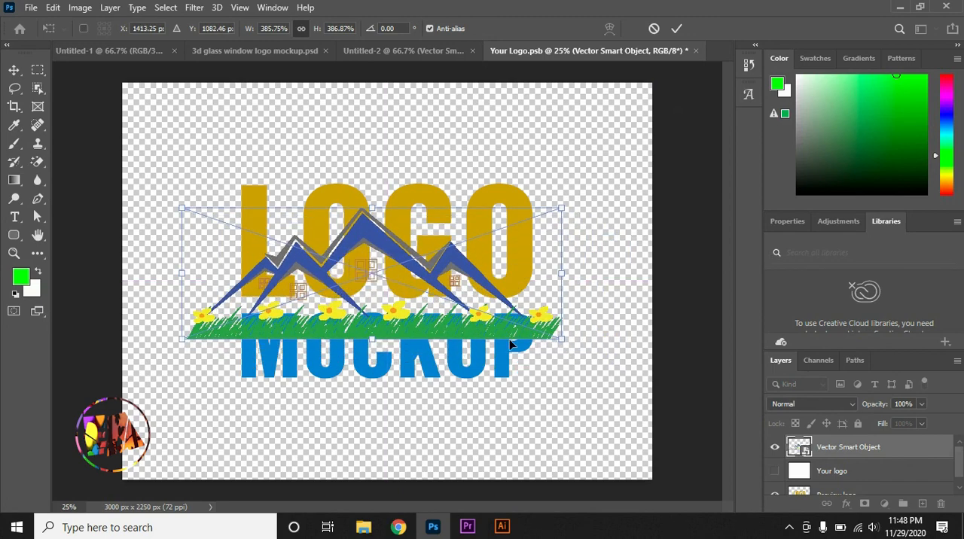
left_click_drag(573, 354, 619, 386)
left_click_drag(447, 294, 425, 281)
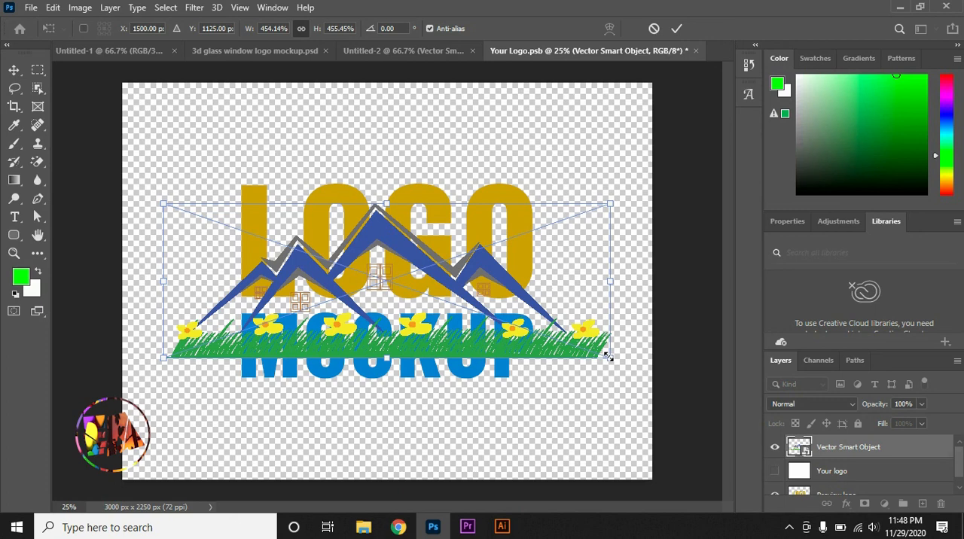
left_click_drag(609, 357, 631, 397)
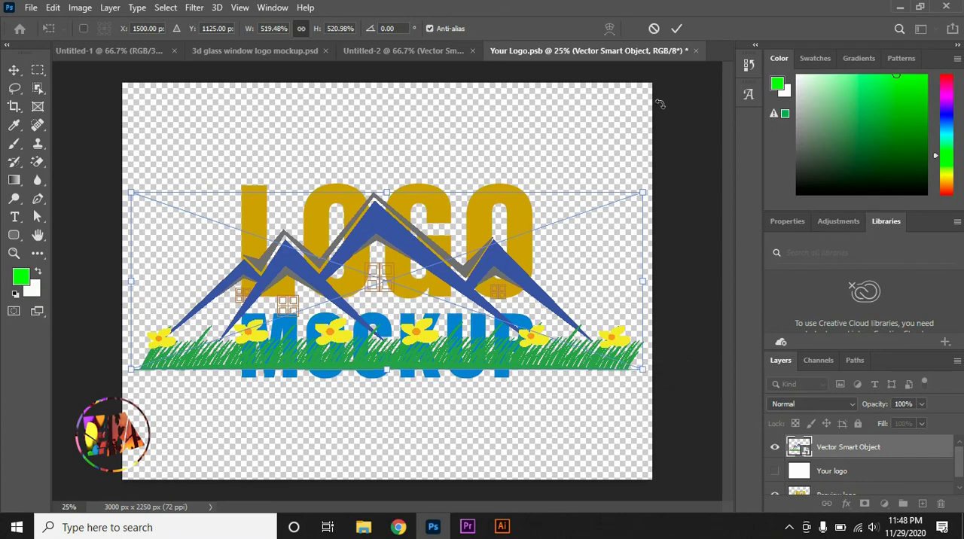
left_click(675, 31)
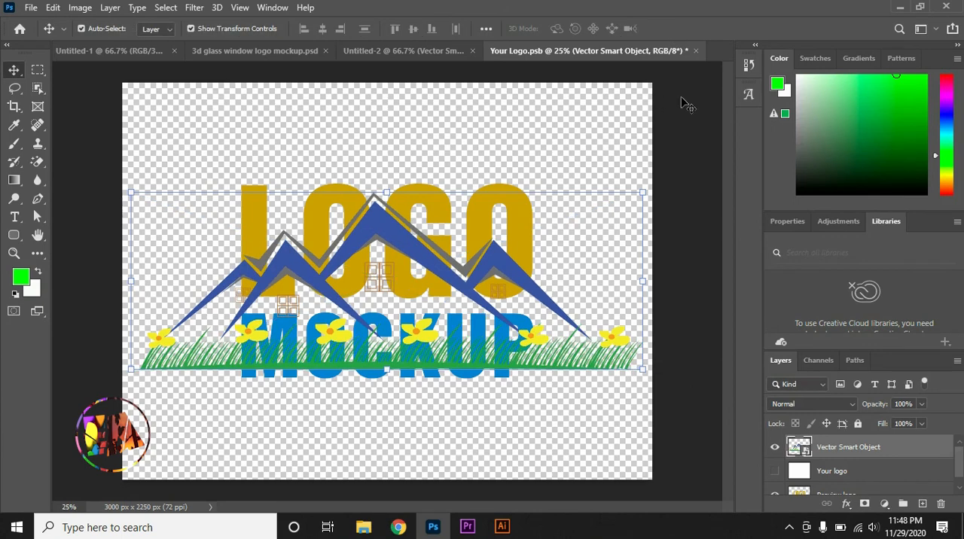
Hide the Preview logo layer, then close Your Logo.psb and save its changes.
left_click(776, 497)
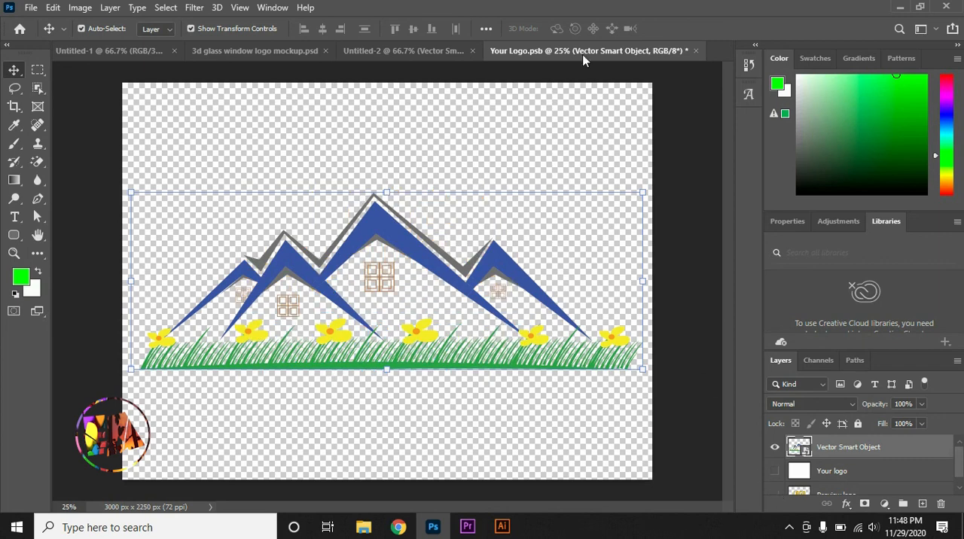
left_click(697, 51)
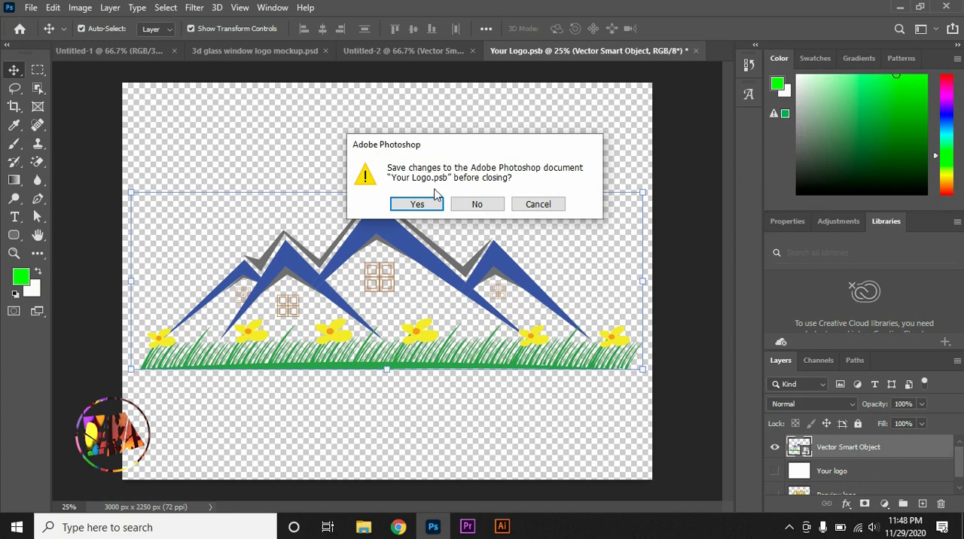
left_click(427, 205)
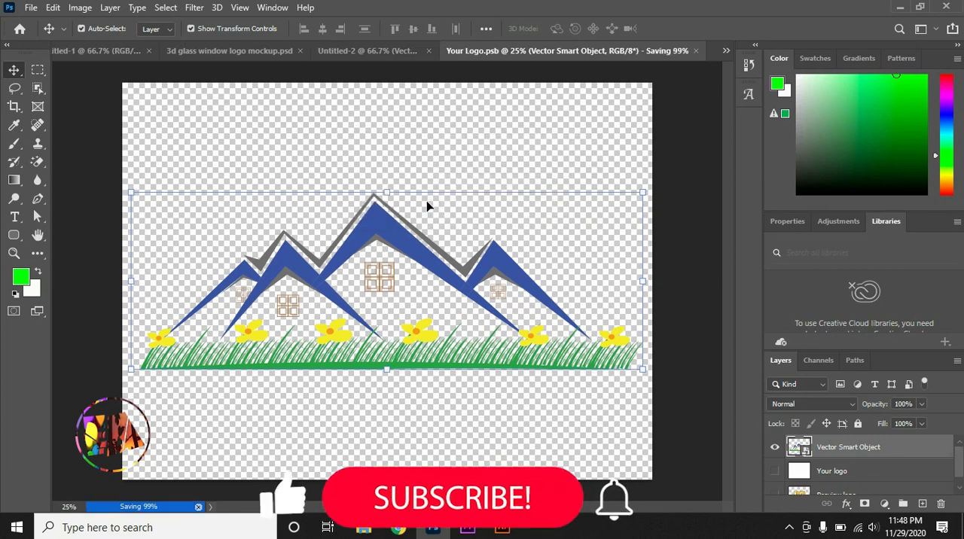